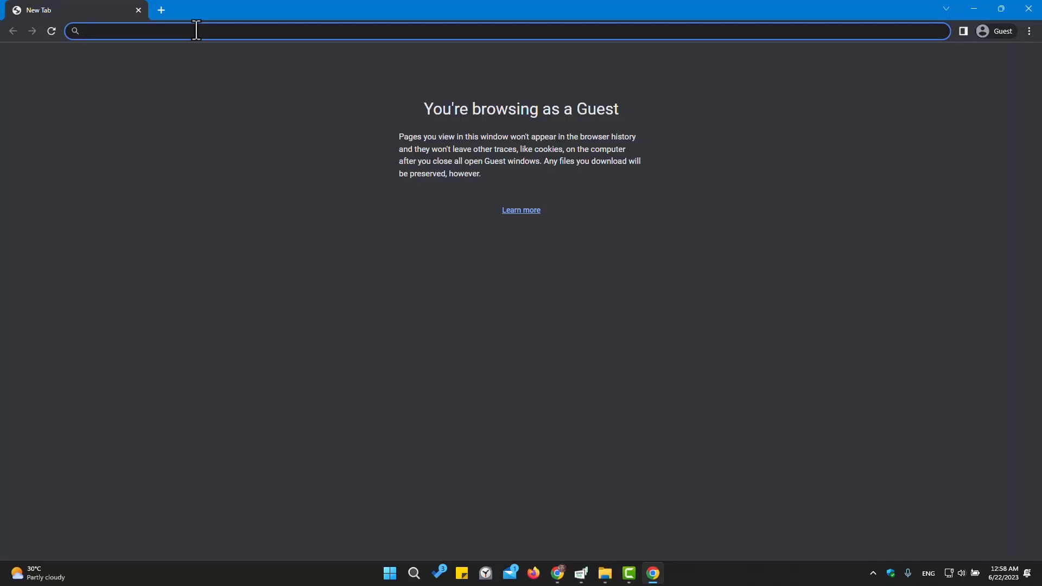
- Open upwork.com, and load temp-mail.org in a second browser tab
text(upwork.com)
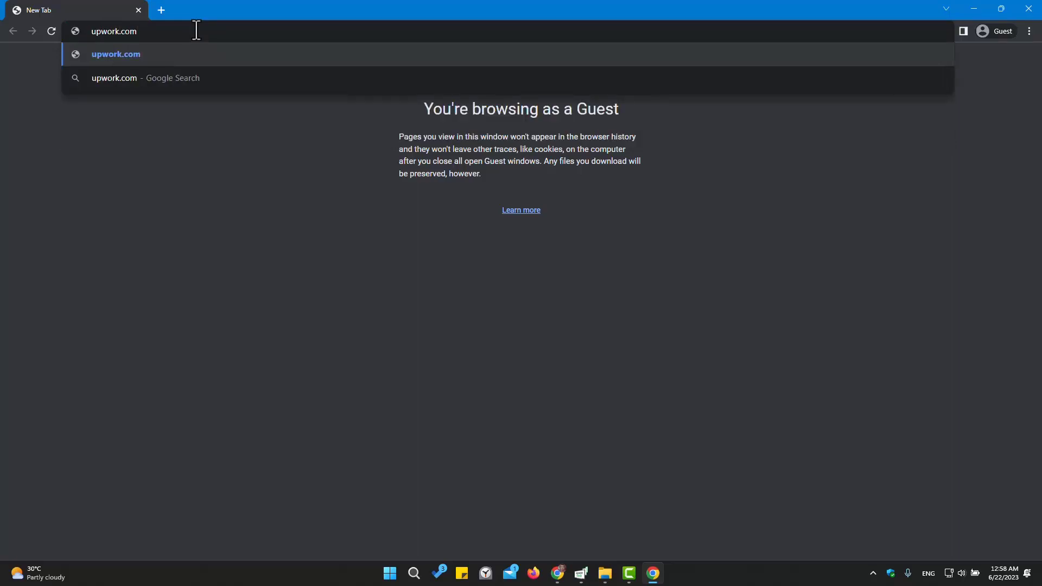
key(Return)
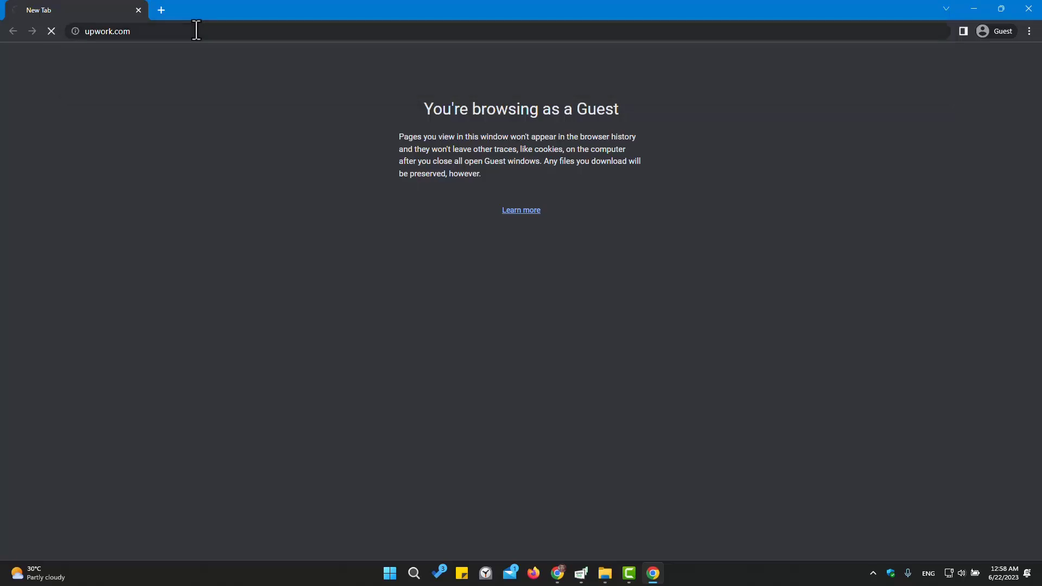
click(147, 32)
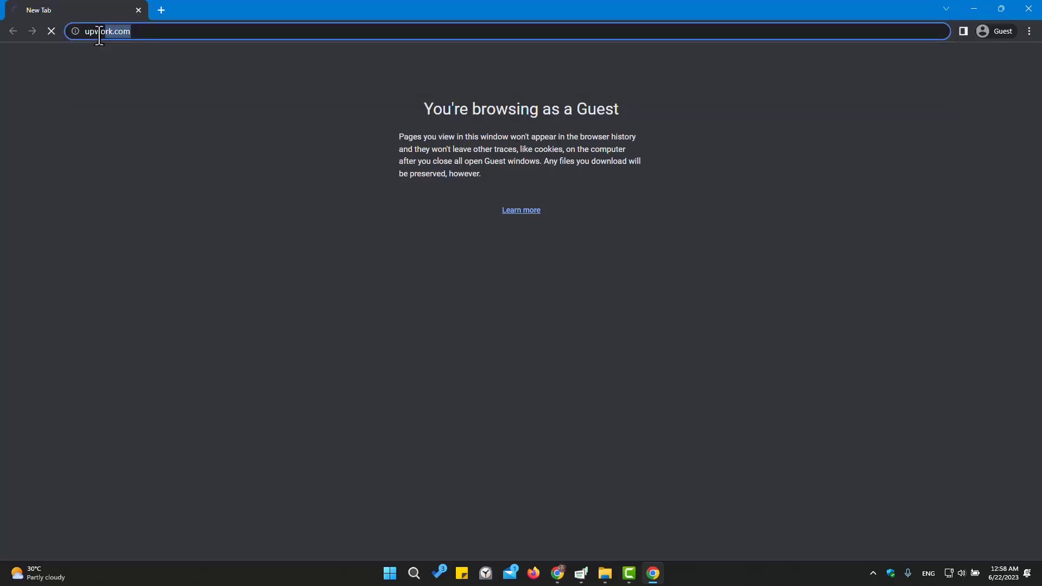
key(ctrl+t)
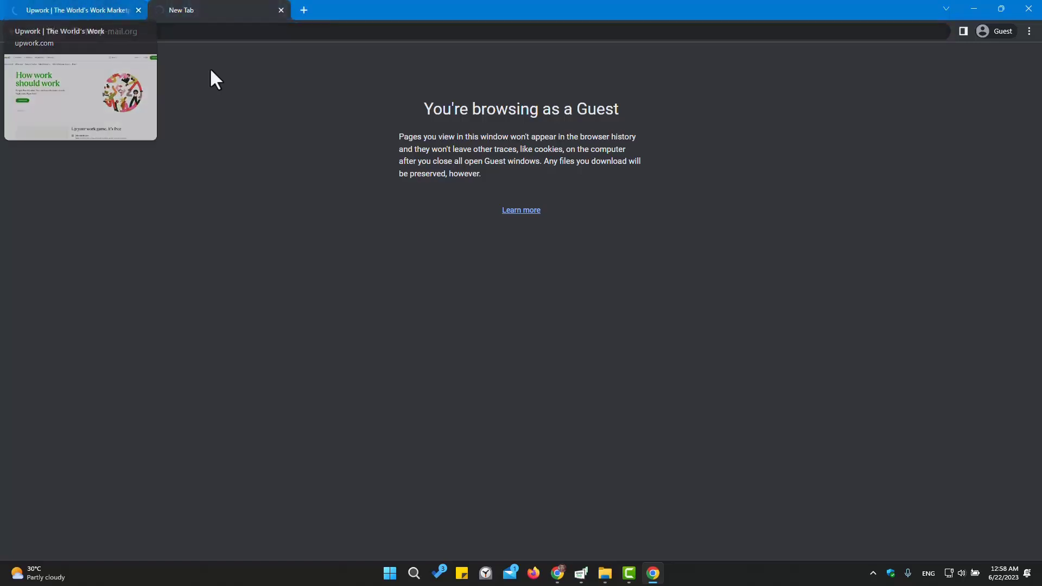
text(temp-mail.org)
key(Return)
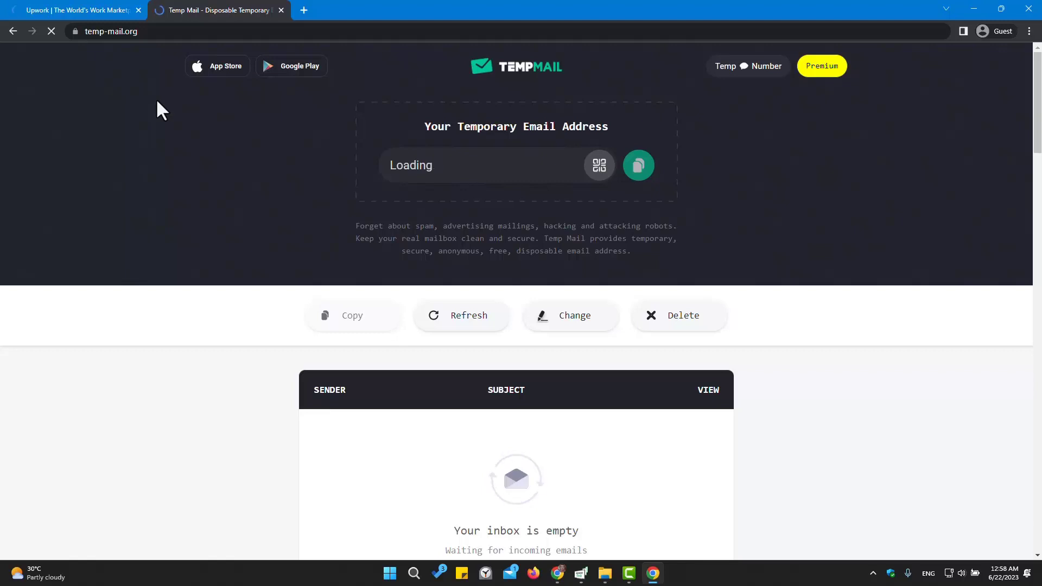
- Dismiss the cookie notice on the Upwork home page and begin signing up as a freelancer looking for work
click(64, 10)
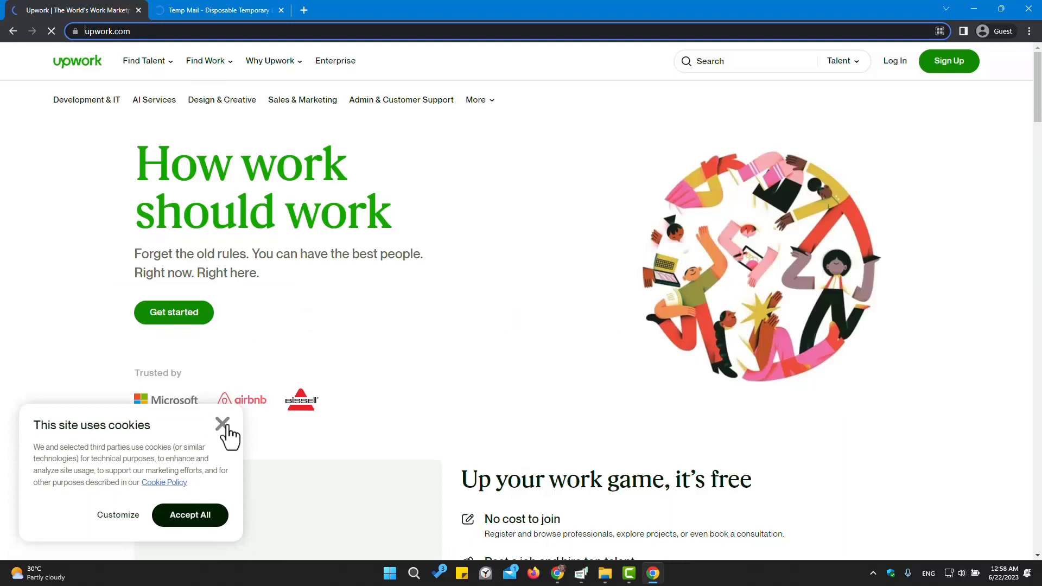
click(224, 425)
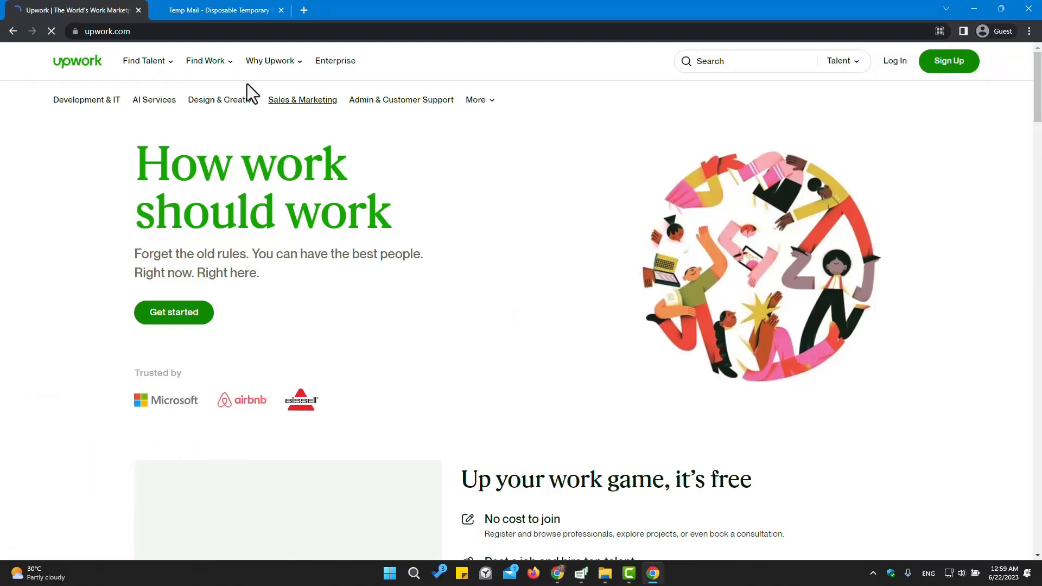
click(949, 69)
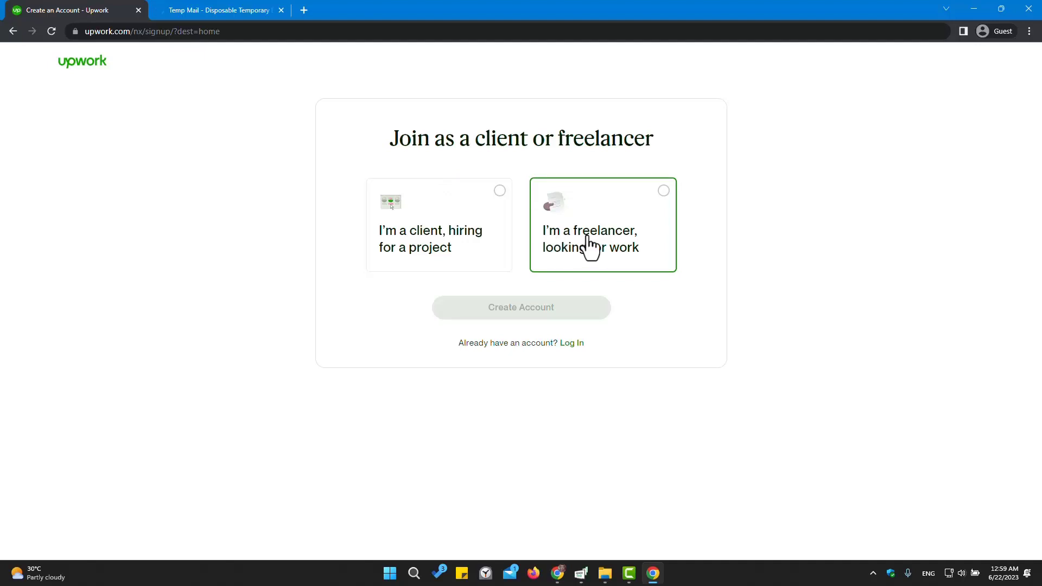
click(569, 253)
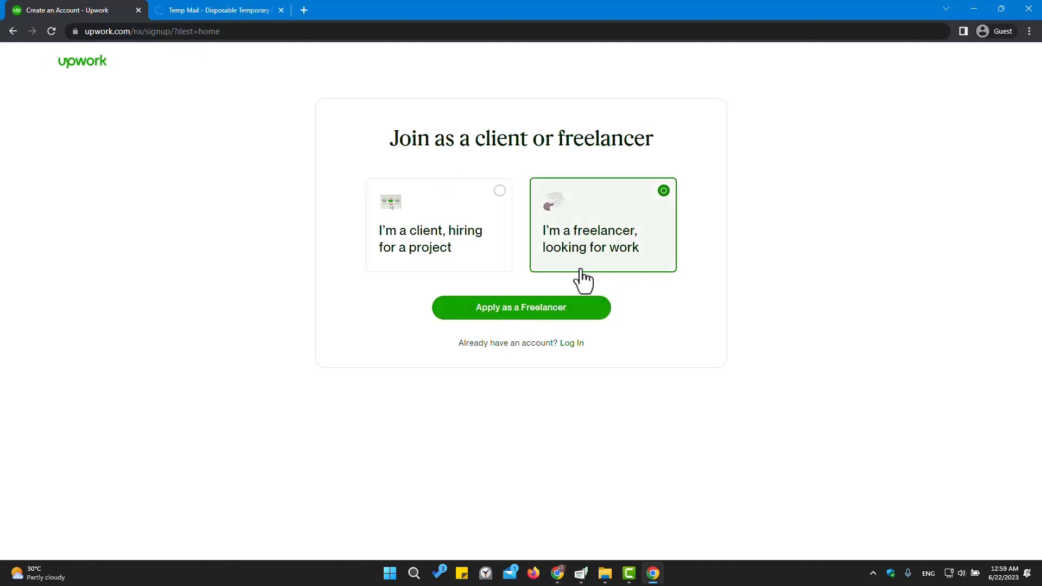
click(515, 314)
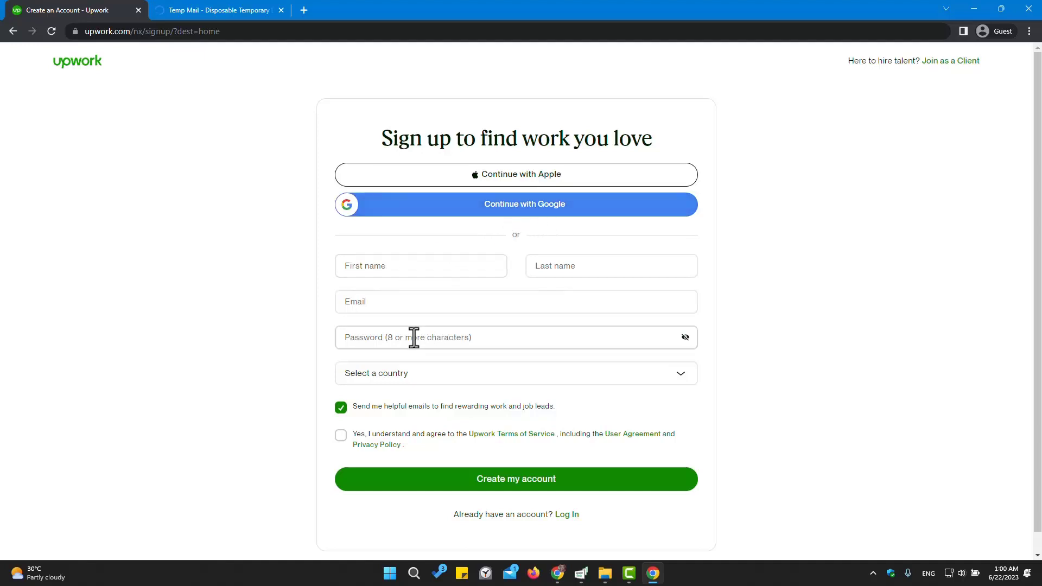
click(370, 302)
click(372, 302)
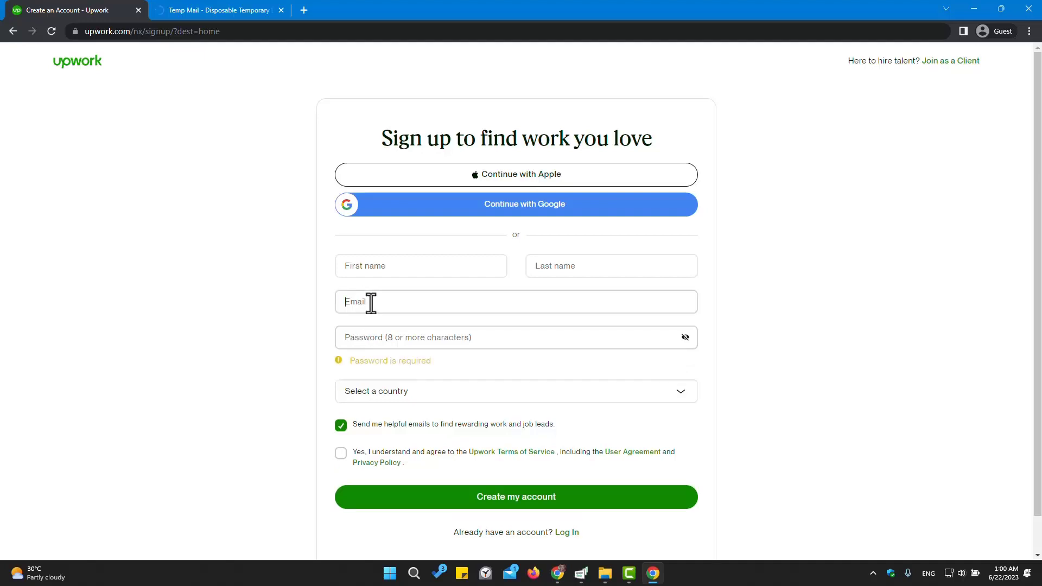
click(368, 269)
click(574, 270)
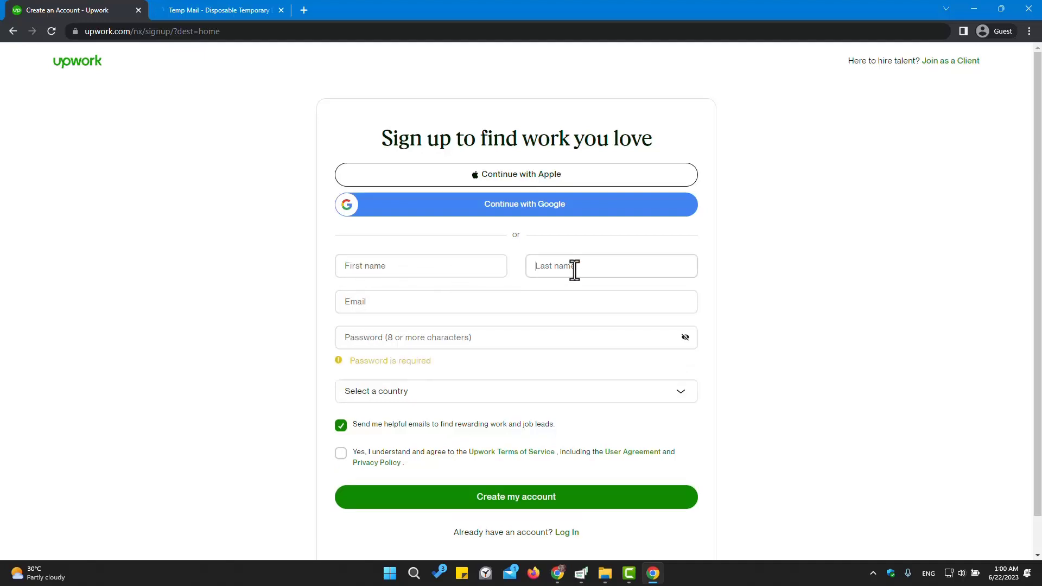
click(380, 340)
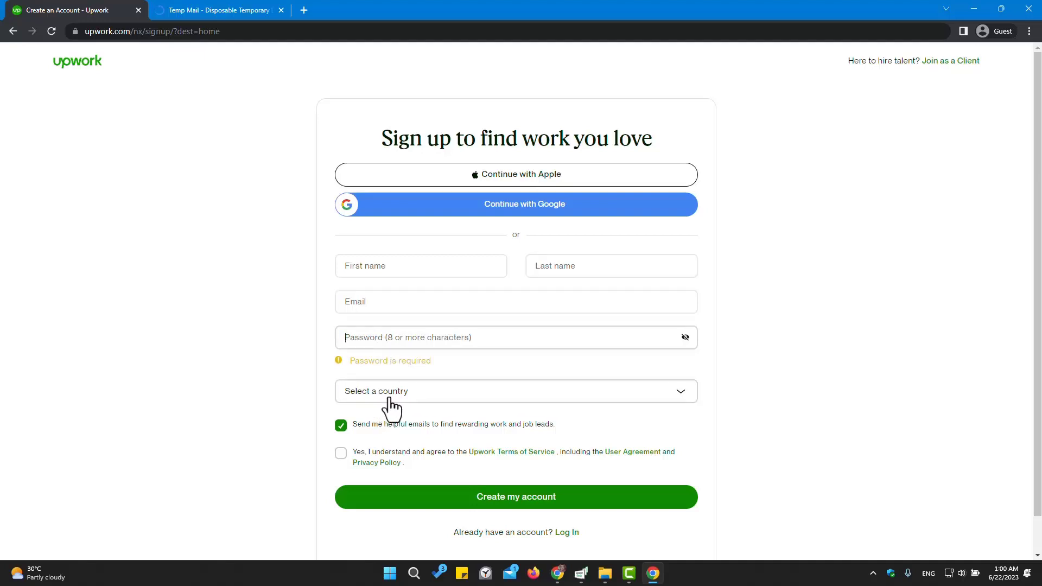
- Opt out of the helpful emails and accept the Terms of Service, consulting the Privacy Policy before returning to the sign-up form
click(341, 427)
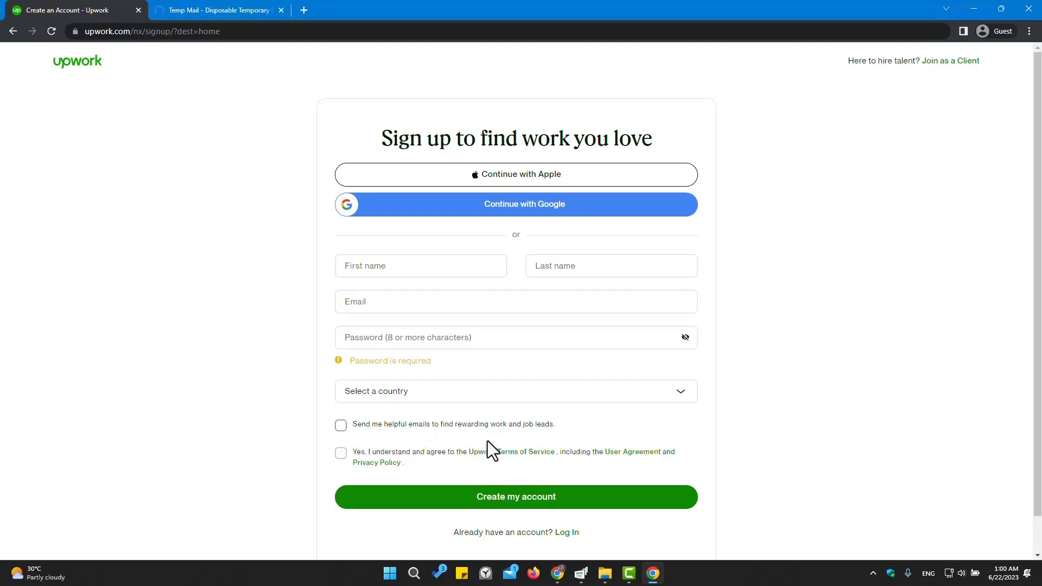
click(341, 455)
click(377, 463)
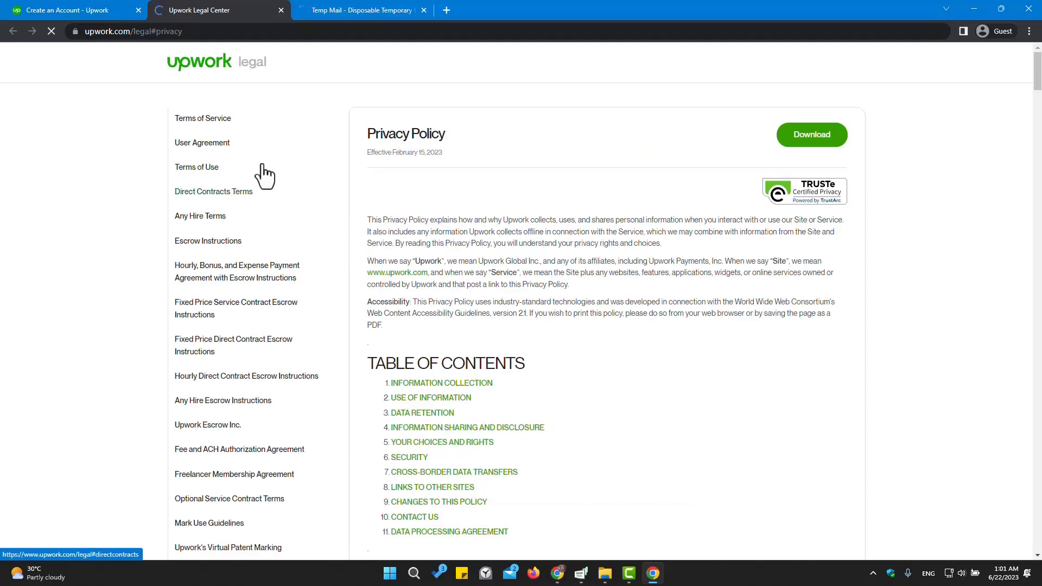
click(75, 18)
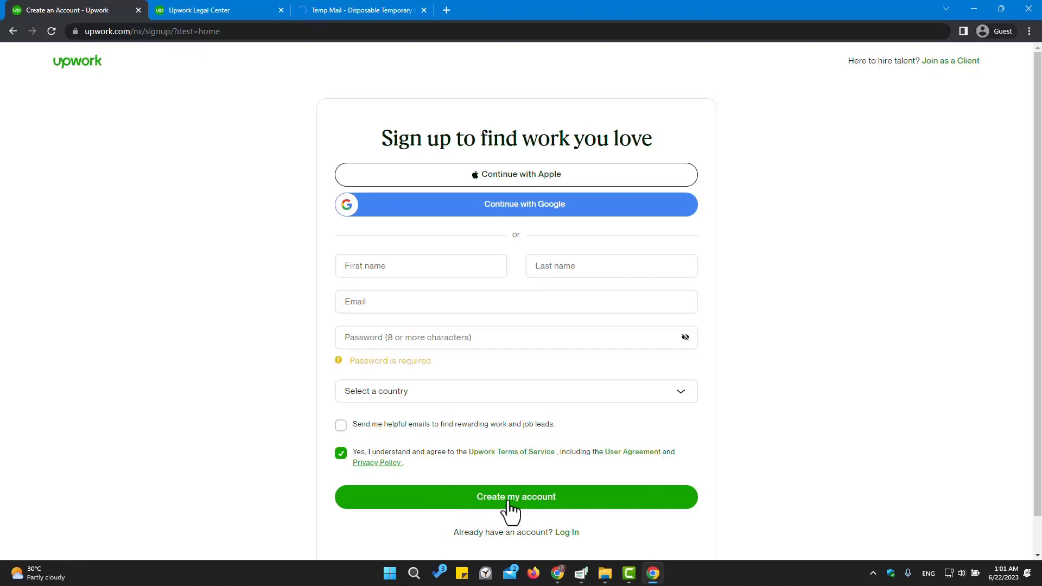
- Fill in the first name, last name, temporary email and account password, choose Austria as the country, and create the account
click(380, 262)
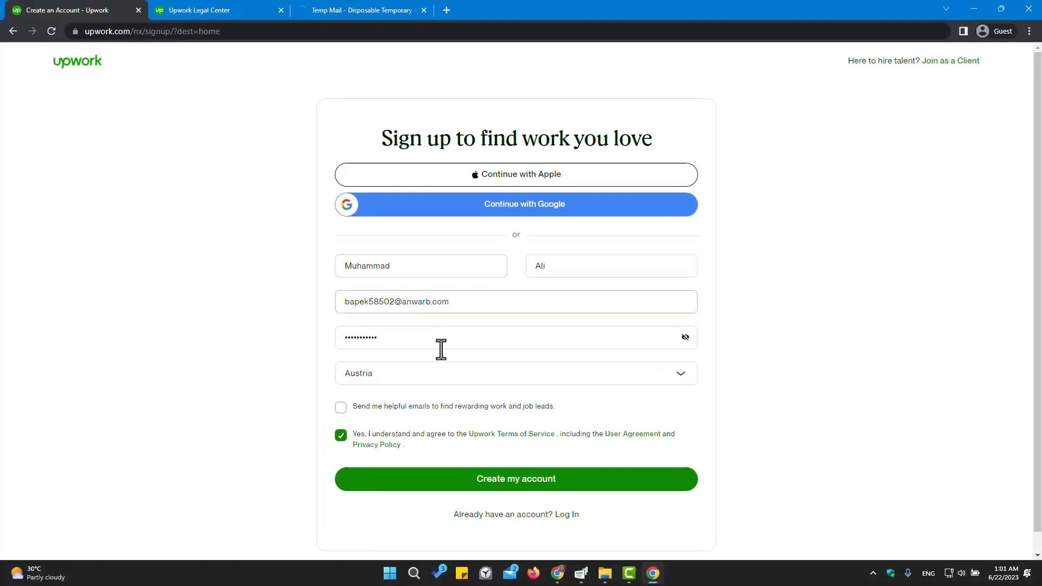
click(514, 483)
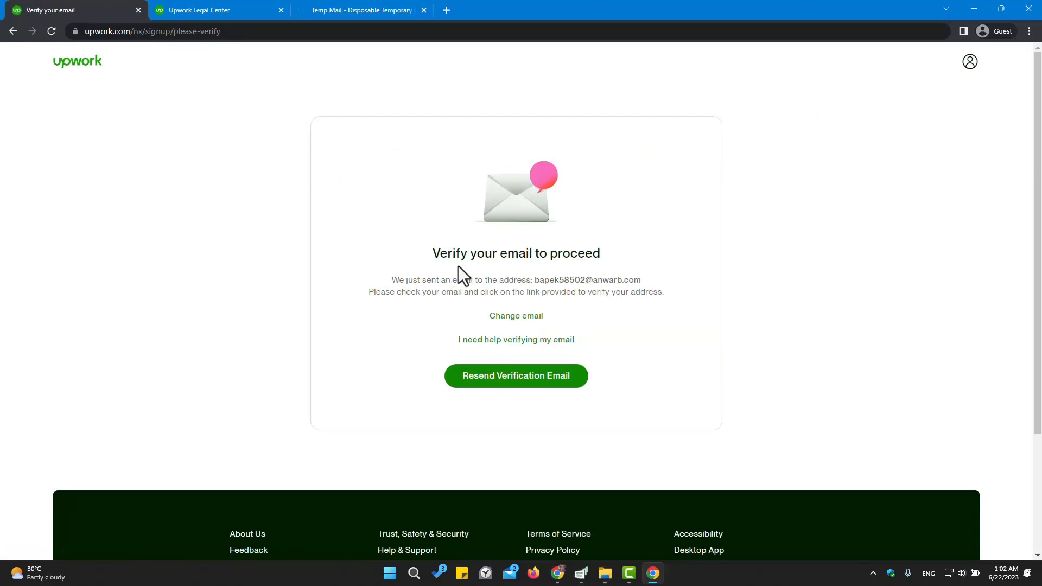
- Open the Upwork verification message in the Temp Mail inbox and verify the email address from it
drag(535, 280, 566, 282)
click(318, 11)
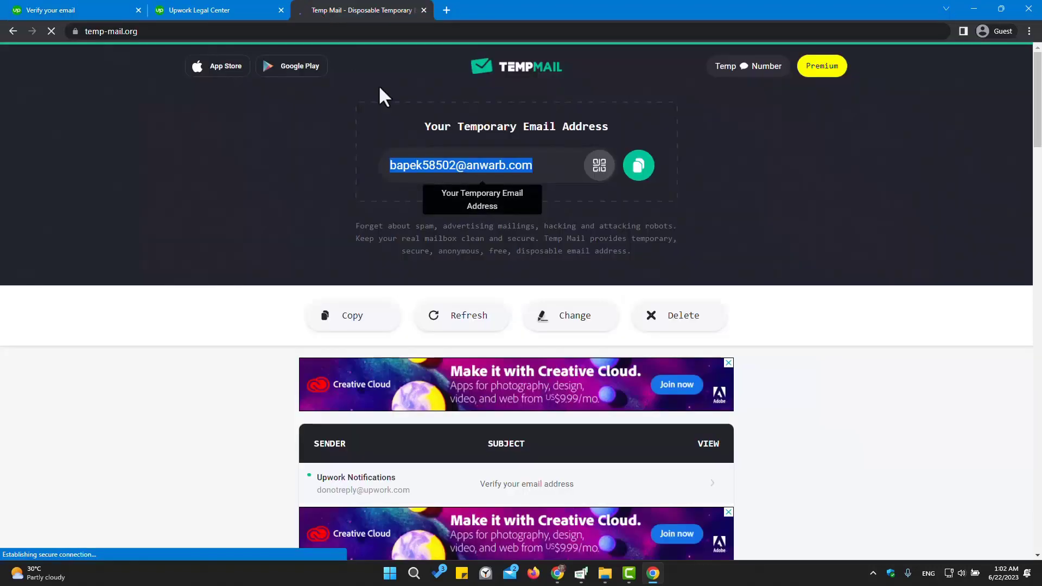
scroll(492, 240, down, 4)
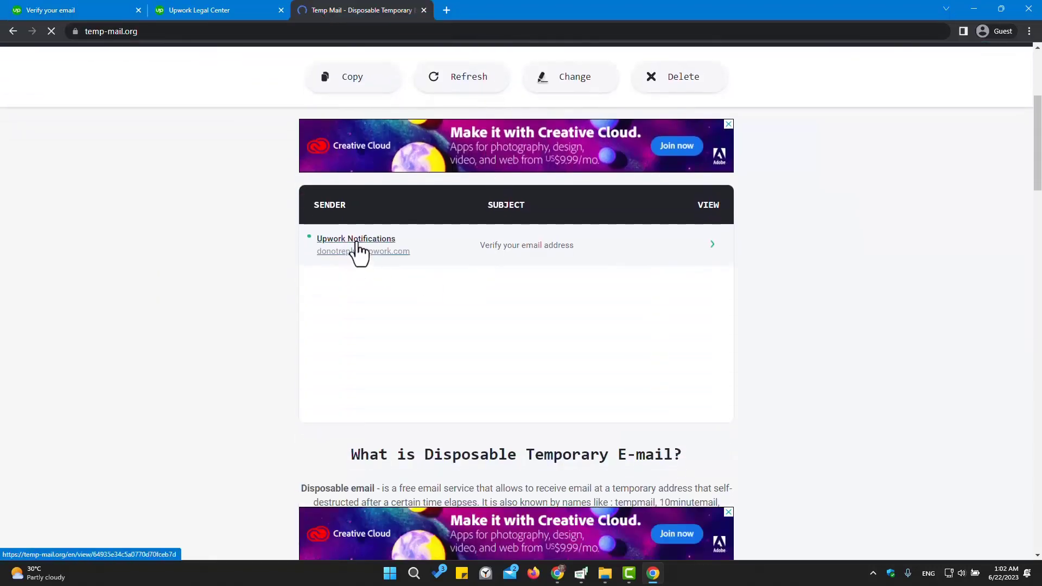
click(360, 253)
scroll(473, 380, down, 2)
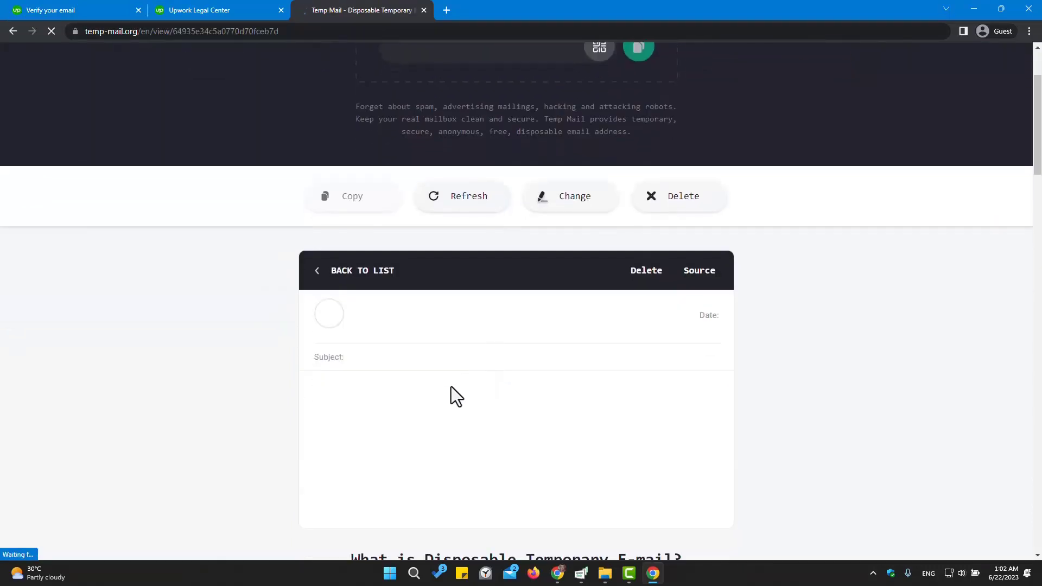
scroll(480, 403, down, 2)
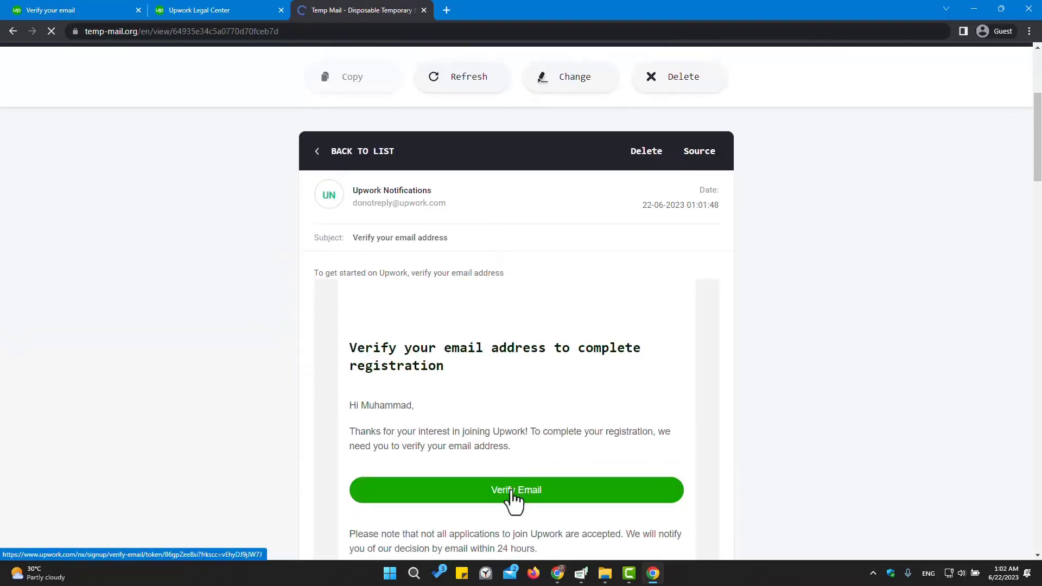
click(513, 486)
- Move the new Upwork account tab ahead of the Legal Center tab, and close the Legal Center and Verify your email tabs
click(442, 10)
drag(442, 9, 207, 8)
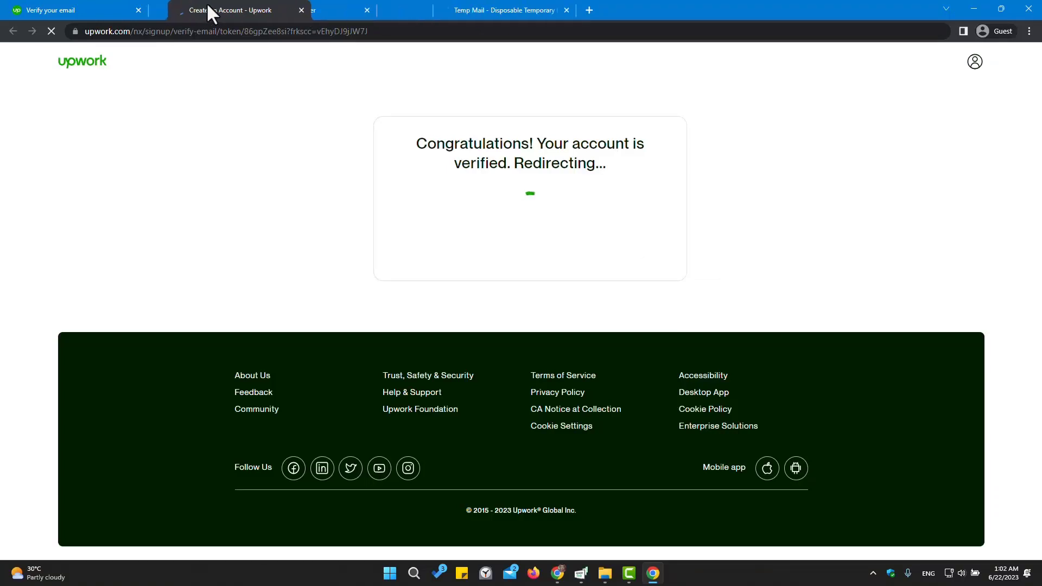
click(281, 10)
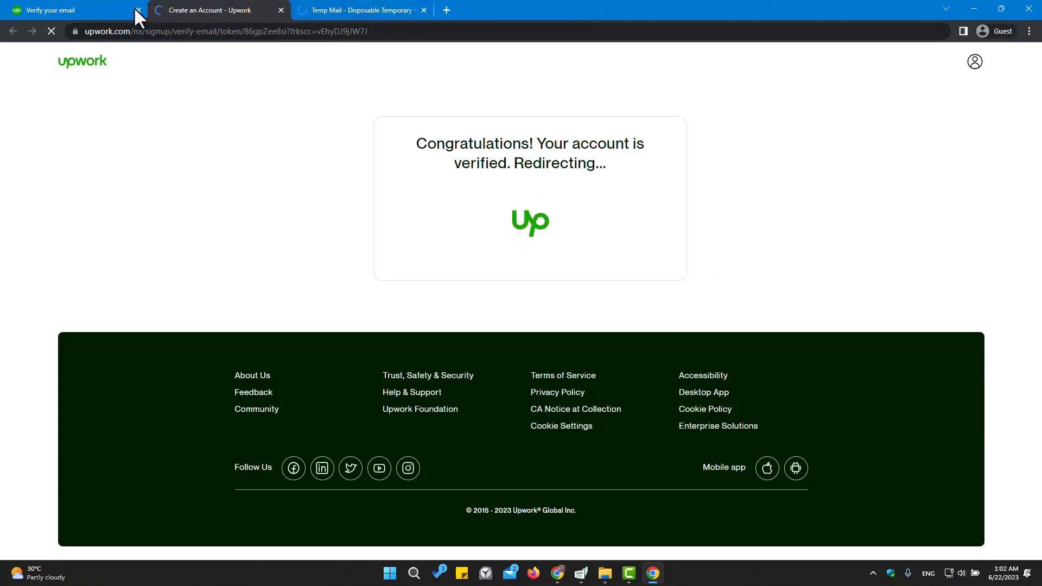
click(137, 10)
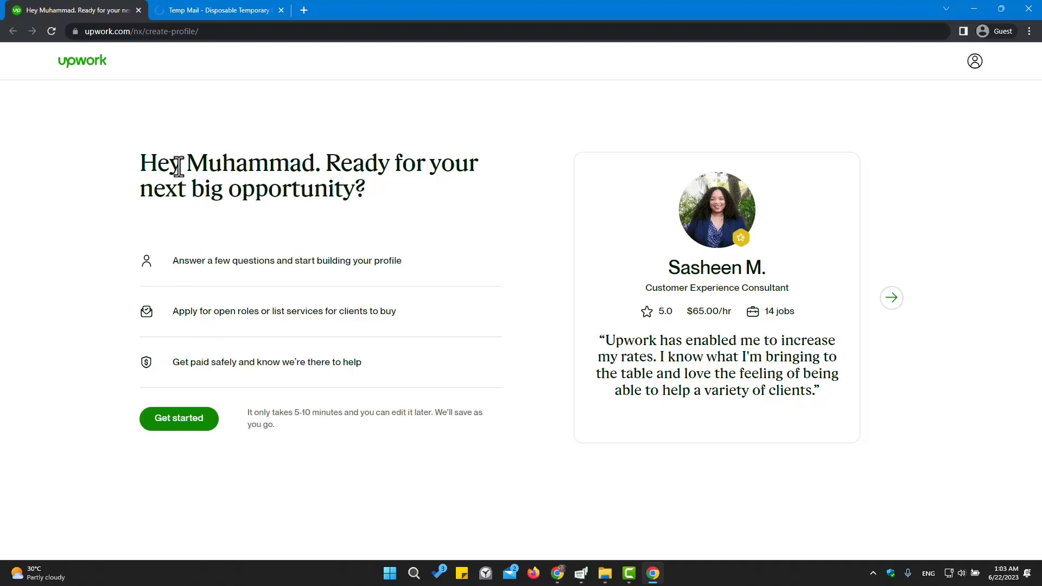
- Start the profile setup and answer the freelancing experience question with "I am brand new to this"
drag(228, 165, 409, 168)
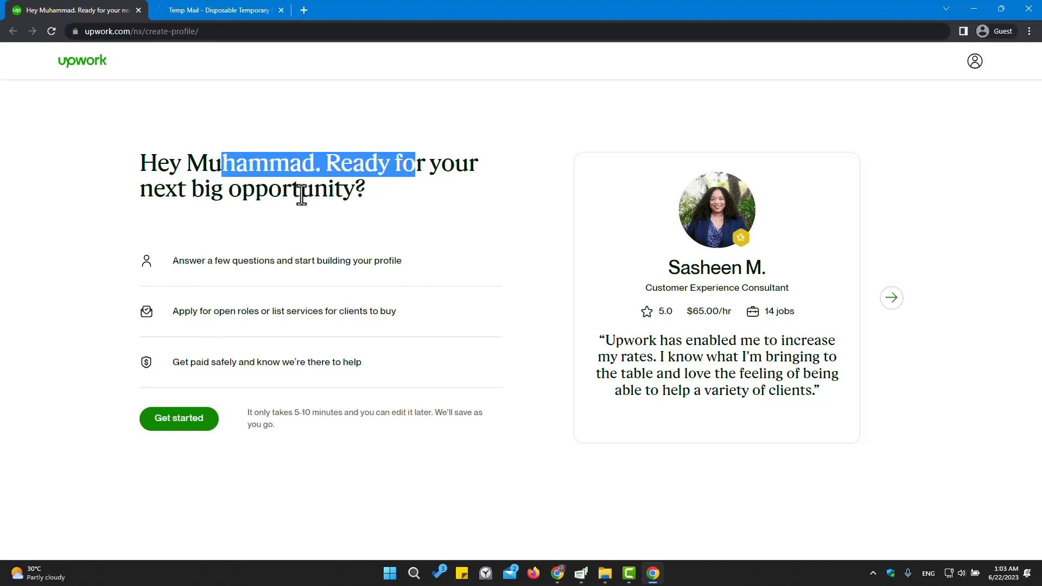
click(319, 189)
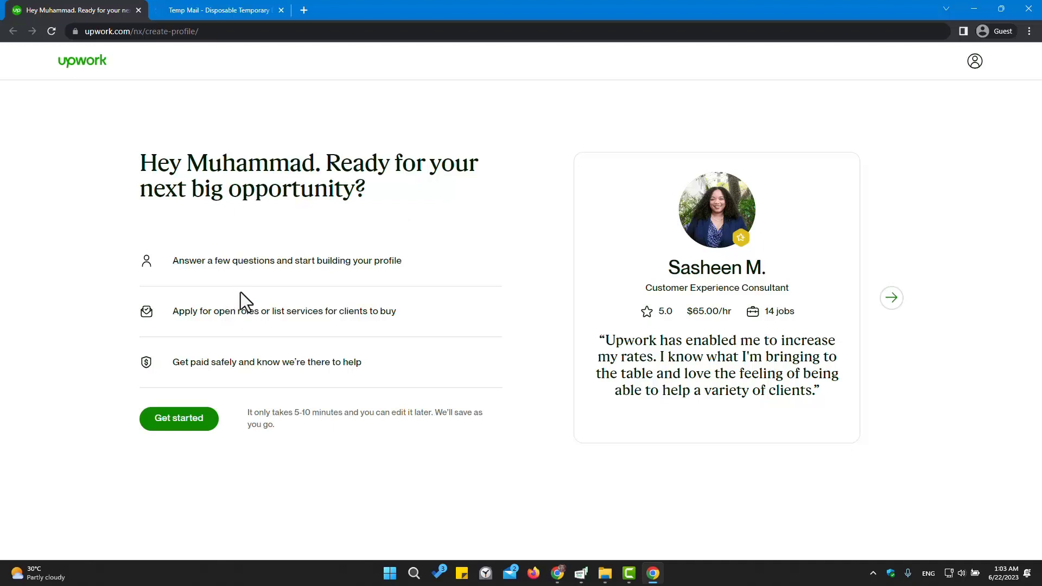
click(189, 409)
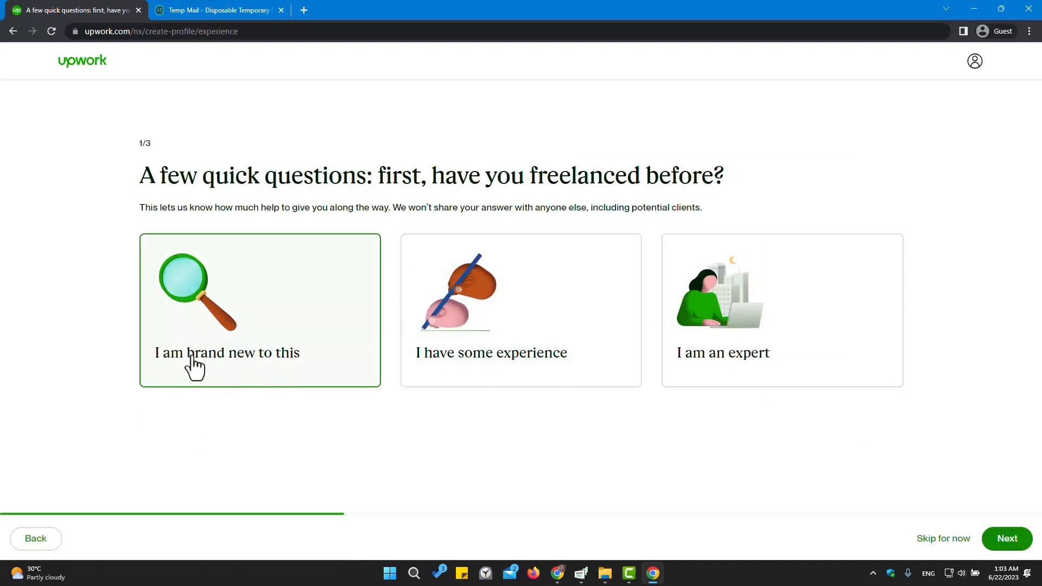
click(207, 329)
click(1002, 545)
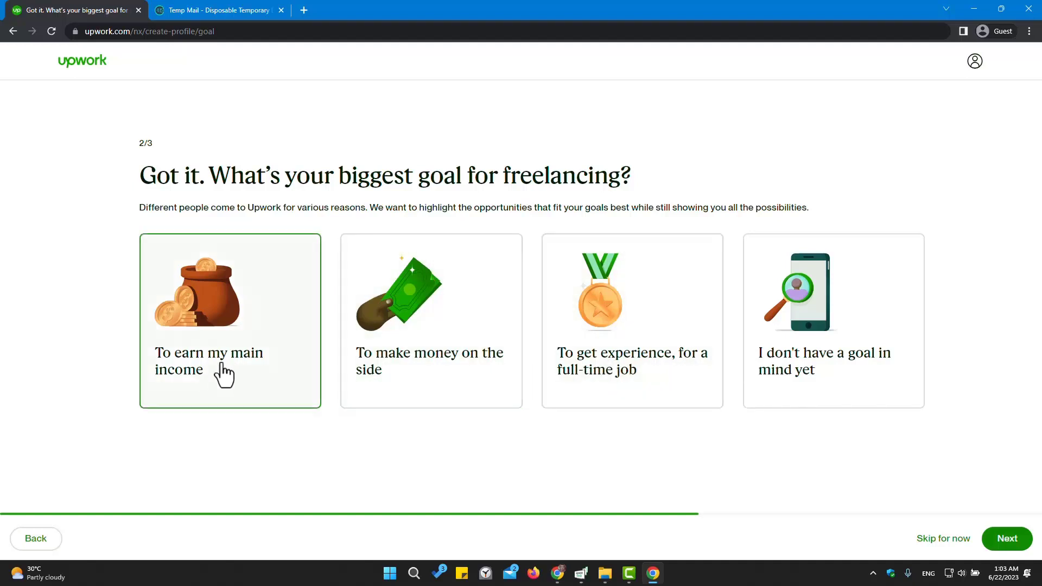
- Choose "To make money on the side" as the biggest freelancing goal and continue to the work preference question
click(198, 349)
click(398, 341)
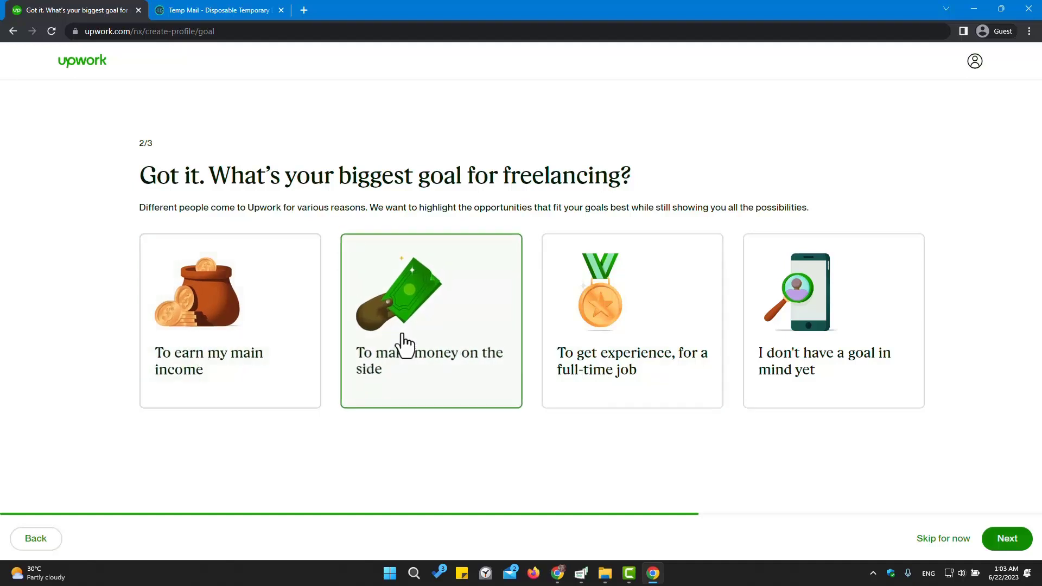
click(222, 345)
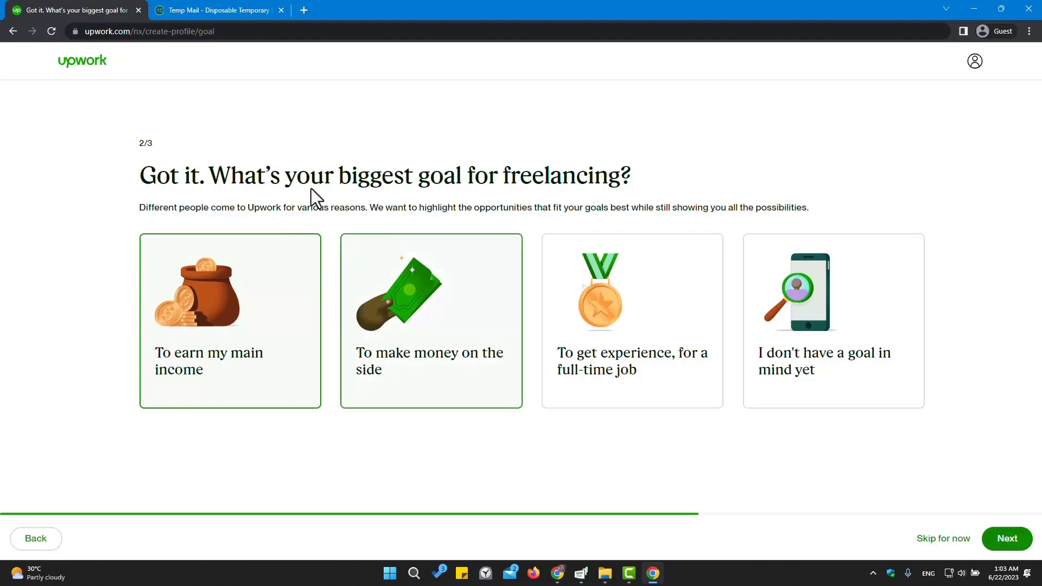
click(420, 317)
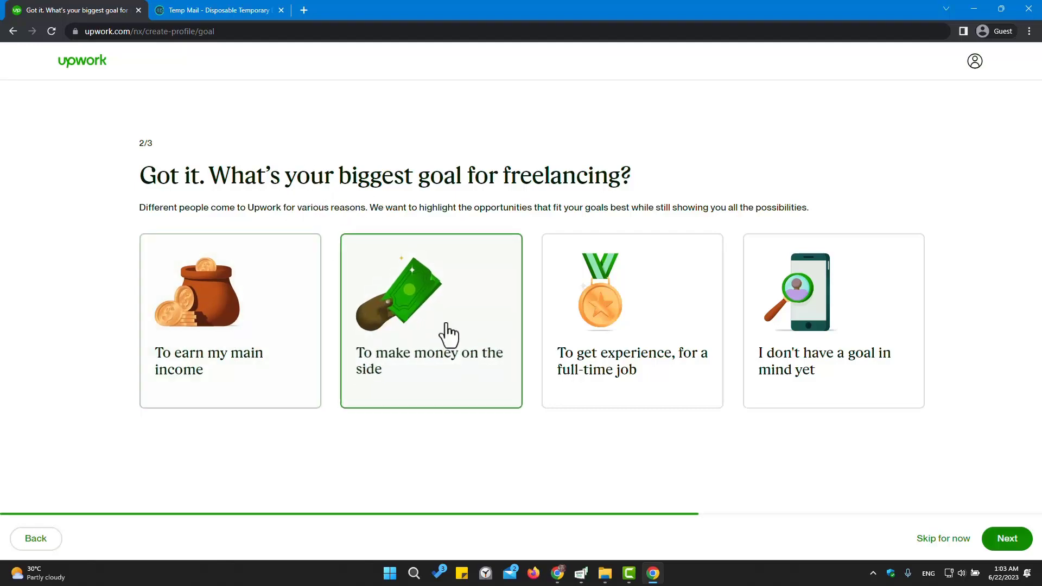
click(1006, 539)
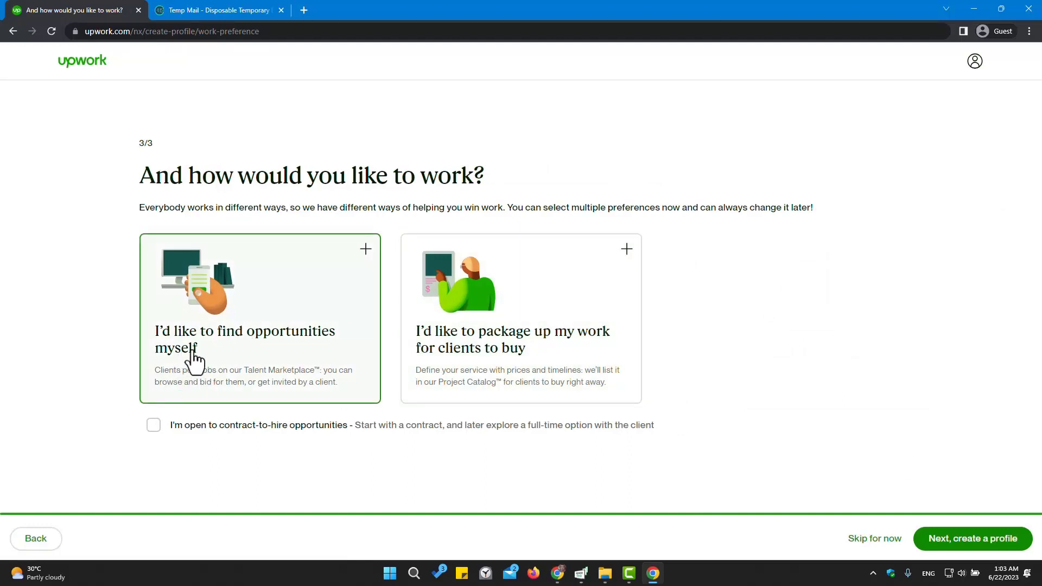
- Select "I'd like to find opportunities myself", enable contract-to-hire opportunities, and proceed to creating the profile
click(240, 307)
click(155, 425)
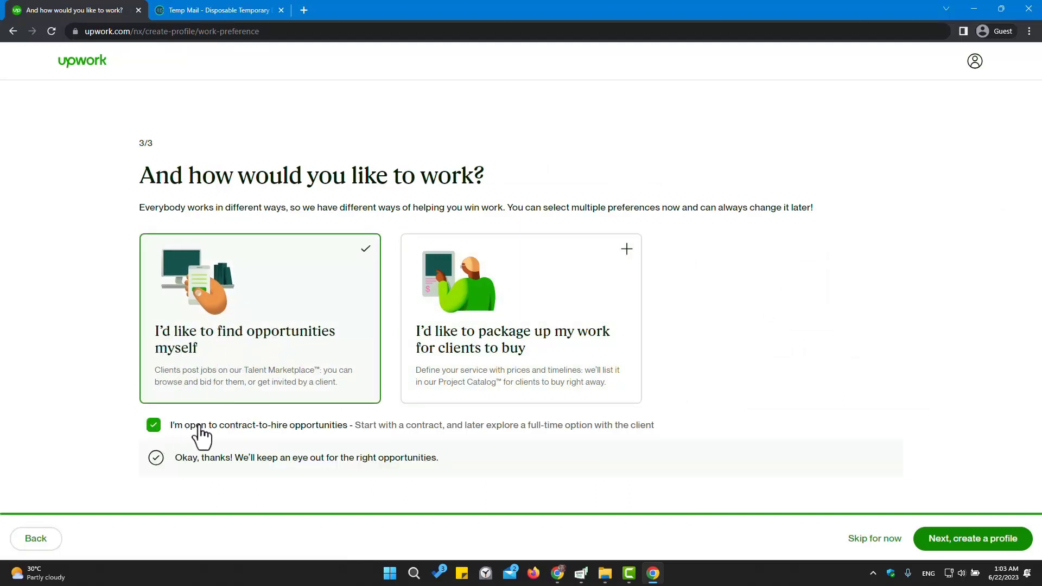
click(971, 538)
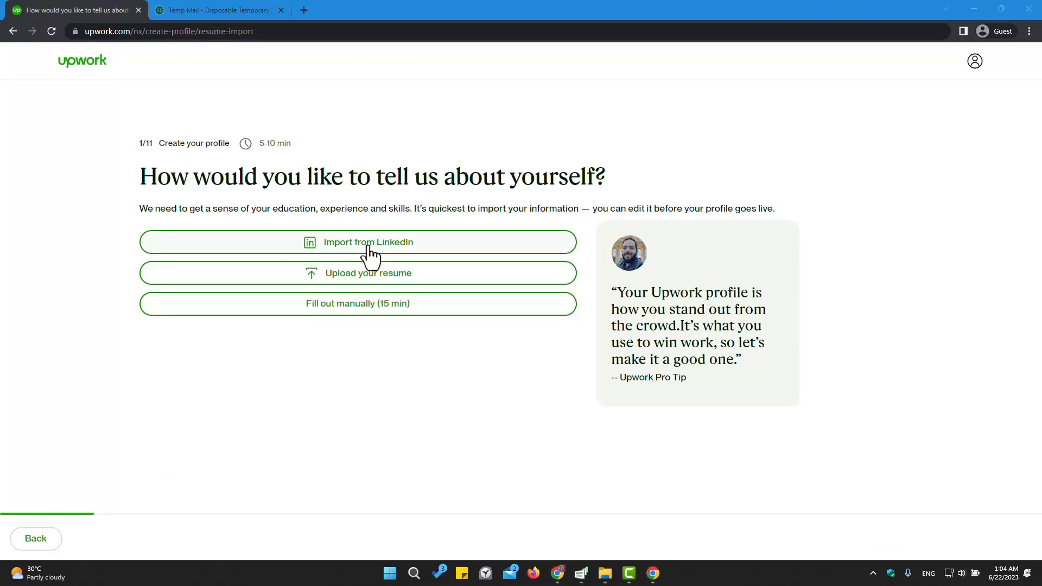
- Upload the Software Developer resume PDF from the Desktop and continue to the professional title page
click(355, 277)
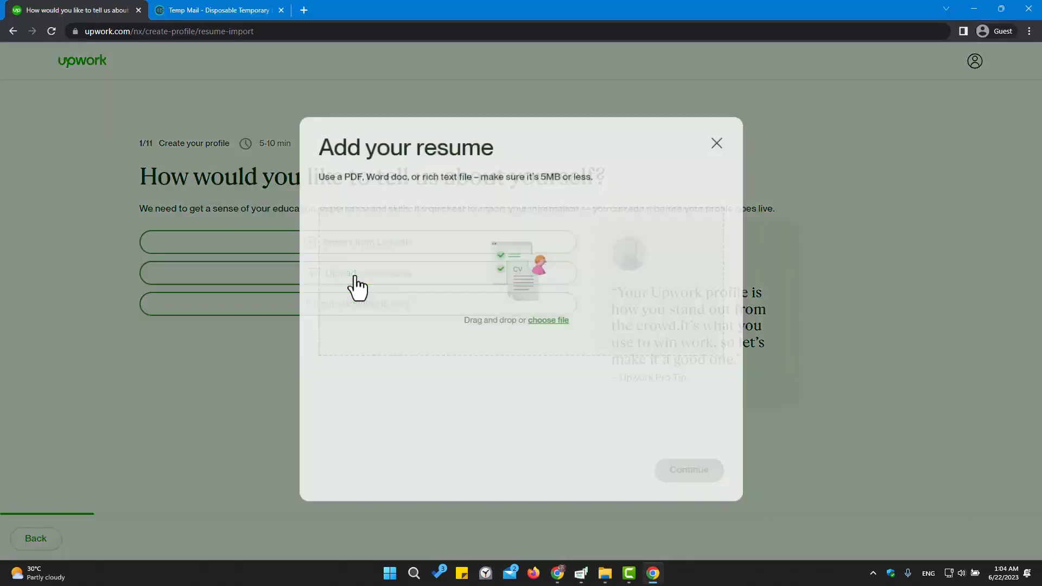
click(509, 302)
click(454, 116)
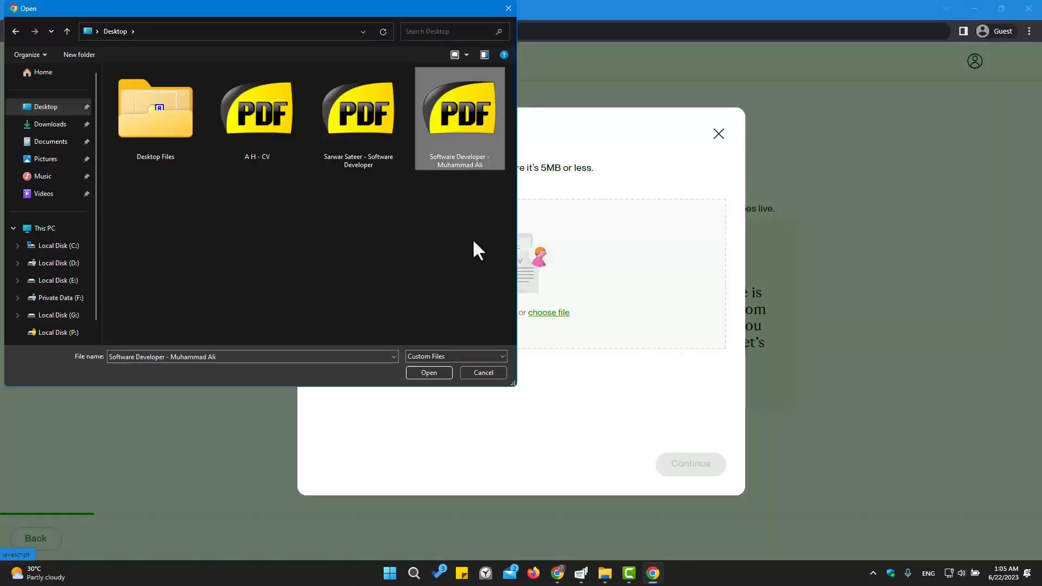
click(428, 372)
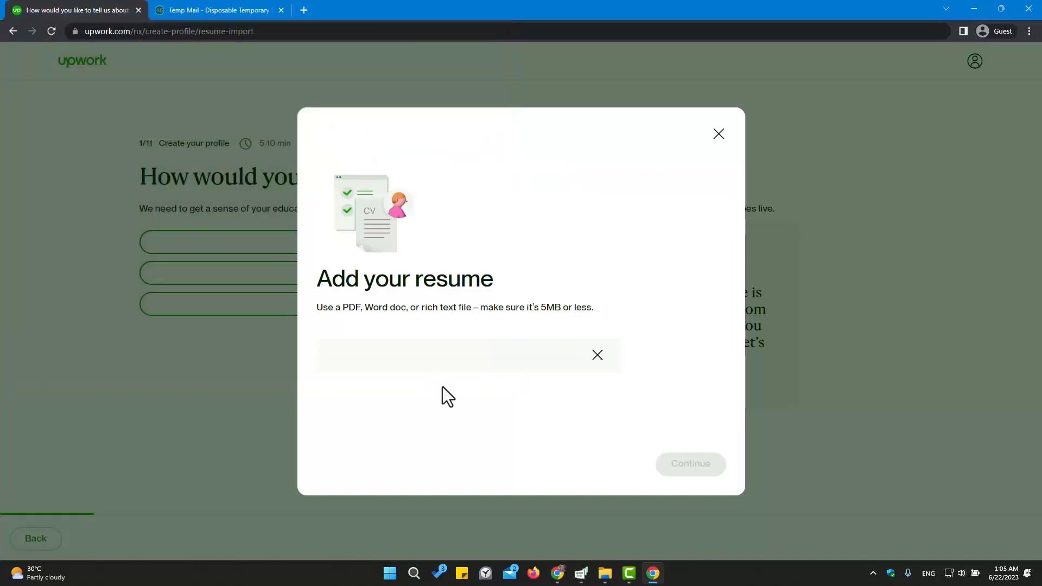
click(697, 470)
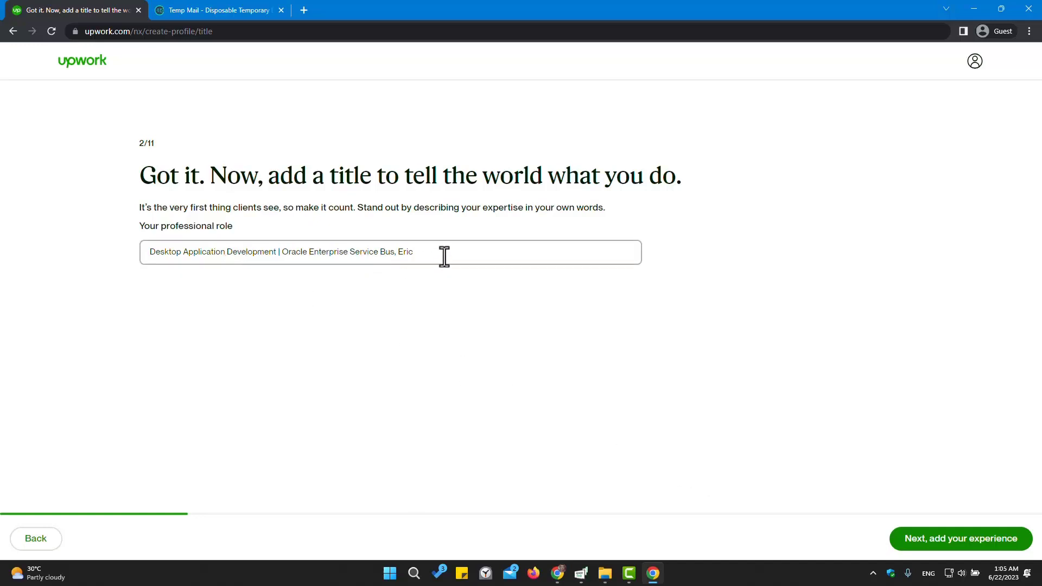
- Keep the professional title imported from the resume and proceed to the work experience page
double_click(281, 253)
click(228, 256)
drag(284, 256, 140, 261)
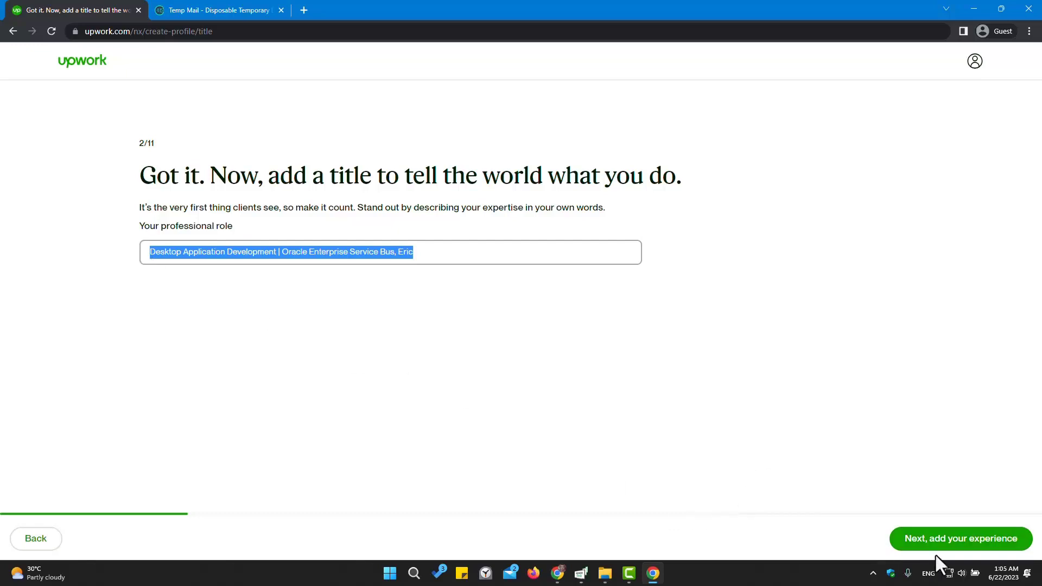
click(936, 540)
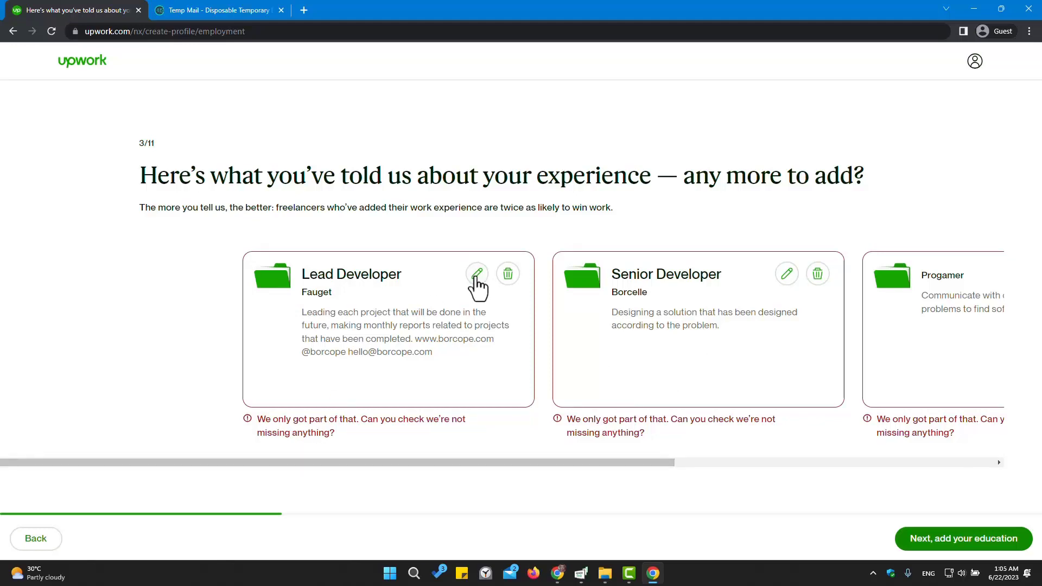
- Set the Lead Developer job's end date to February 2018 and the Senior Developer job's end date to May 2015, saving each entry
click(477, 274)
click(699, 517)
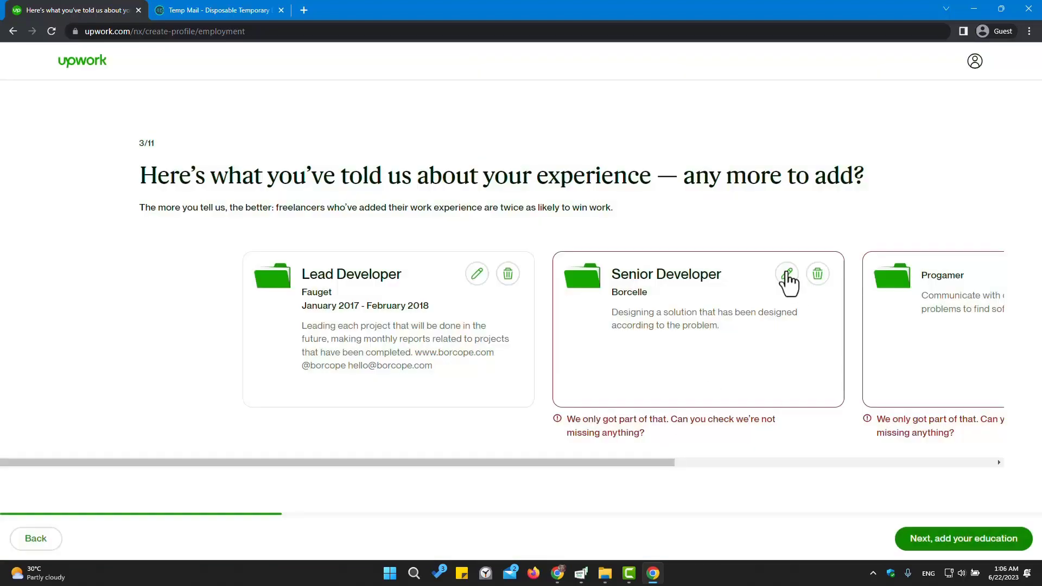
click(788, 274)
click(597, 342)
scroll(558, 423, down, 1)
click(558, 427)
click(667, 337)
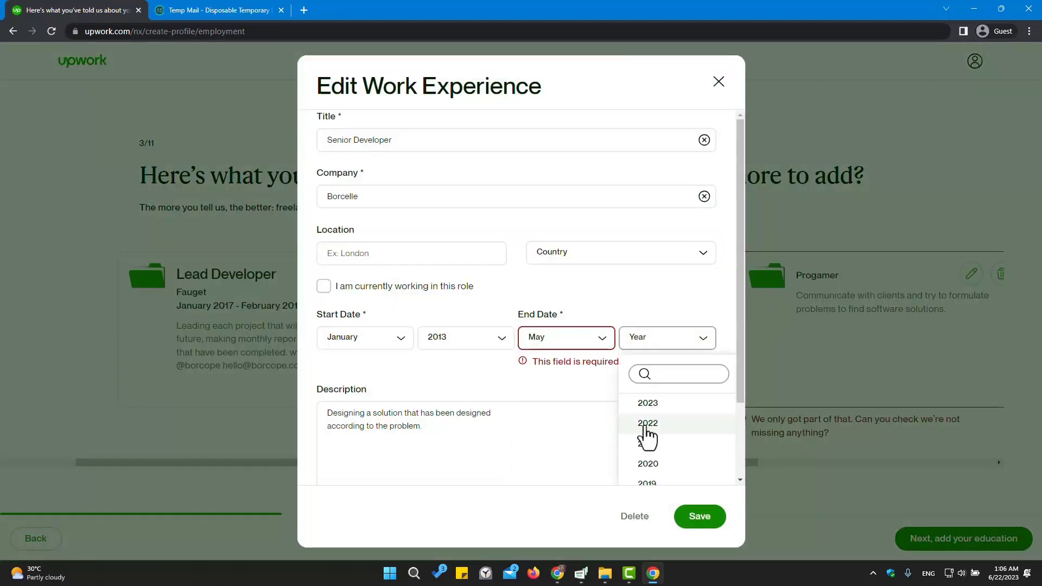
scroll(647, 434, down, 2)
click(661, 447)
click(700, 516)
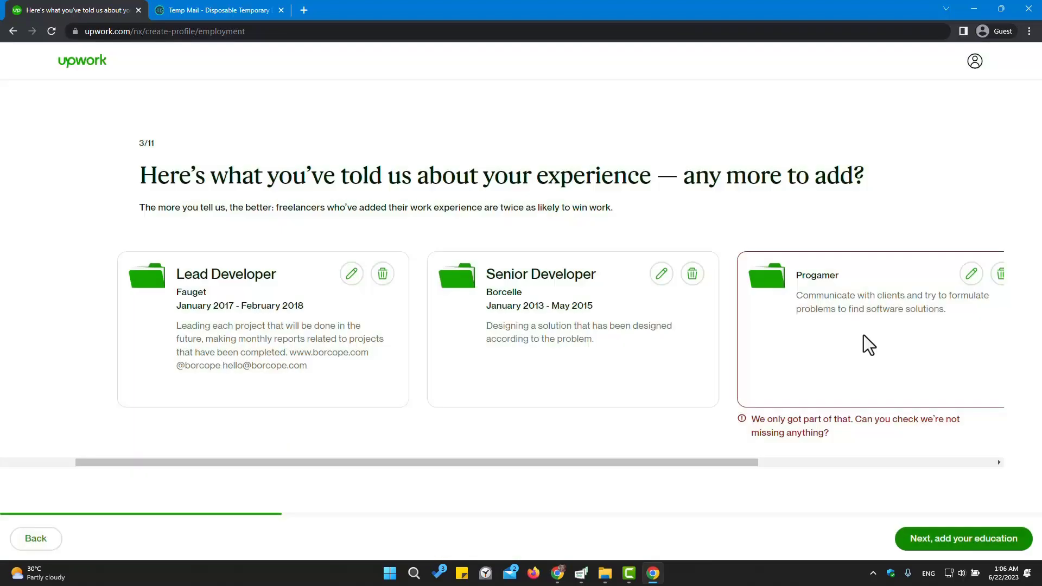
- Complete the Progamer work experience with end date January 2013 and job title Web Developer, and save it
click(971, 274)
click(589, 365)
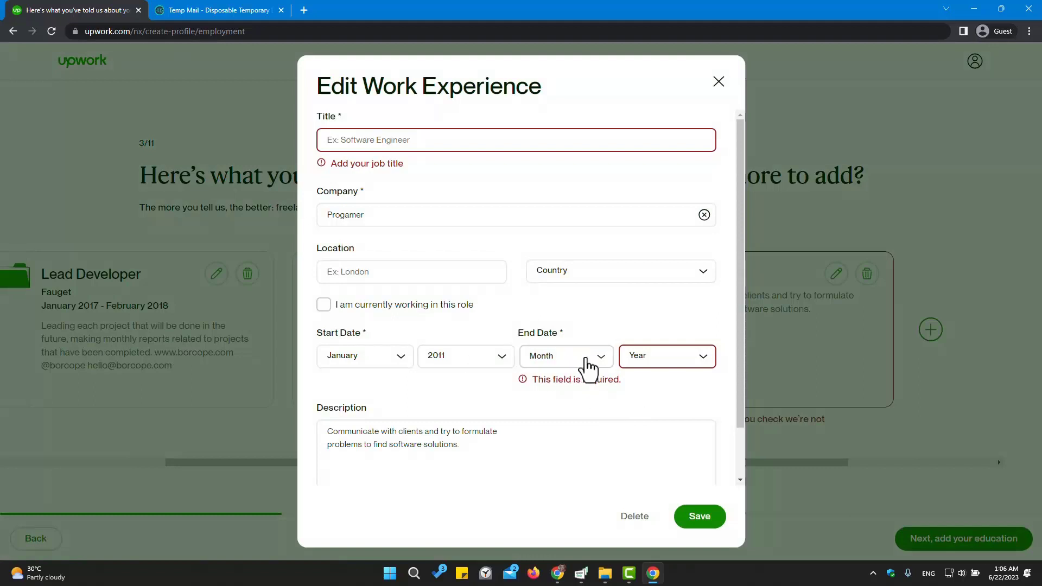
click(548, 412)
click(681, 368)
scroll(670, 435, down, 3)
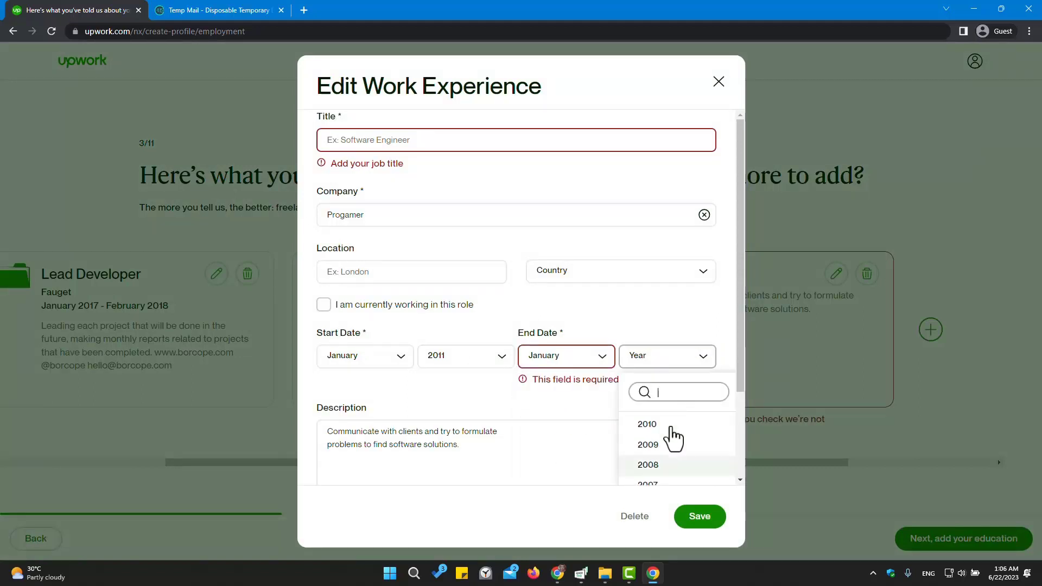
click(650, 448)
click(698, 518)
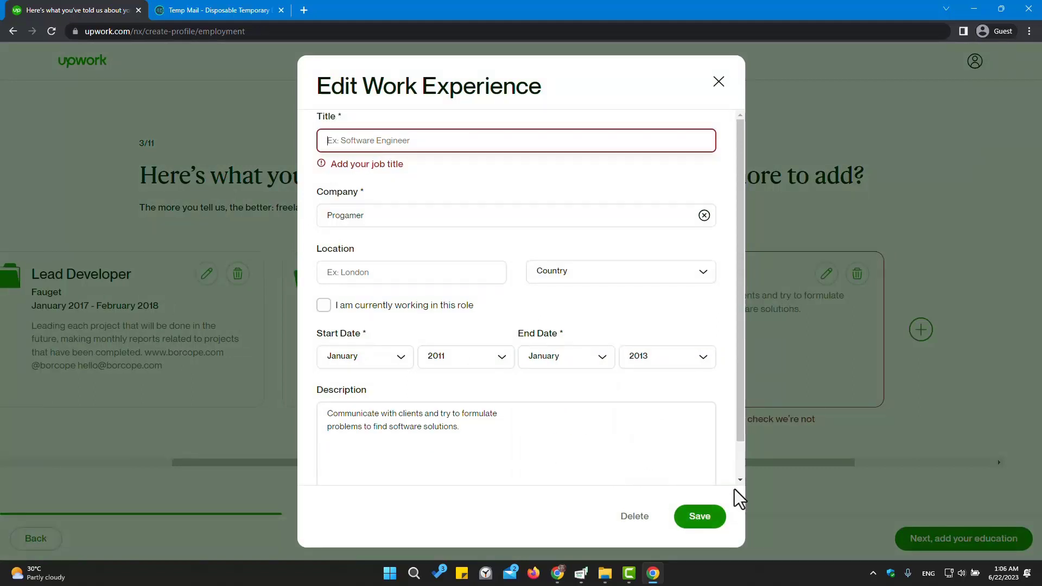
text(Web d)
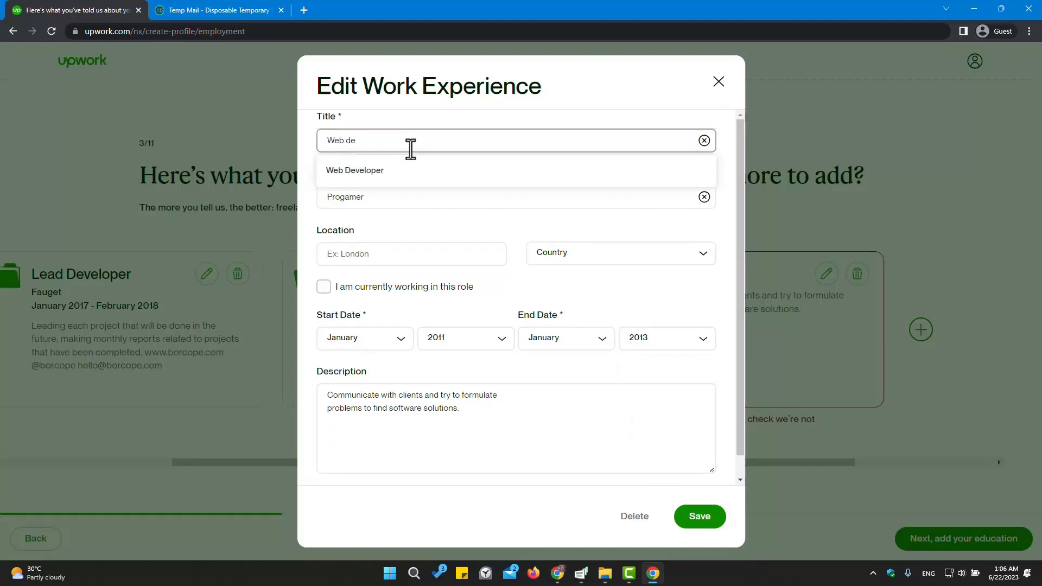
text(e)
click(411, 170)
click(699, 516)
- Proceed past the work experience and imported education pages, and skip adding certifications
click(946, 543)
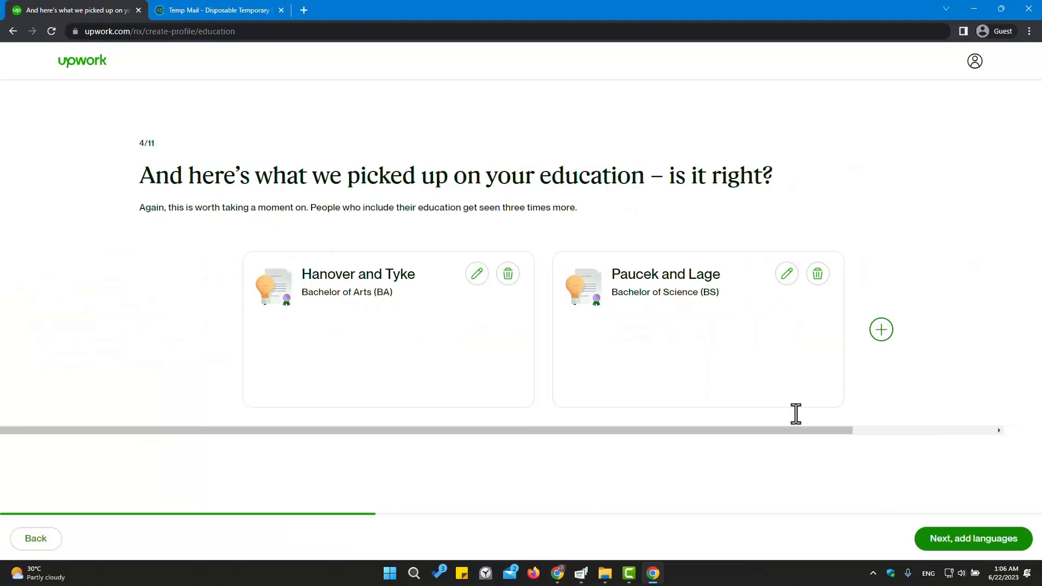
click(959, 543)
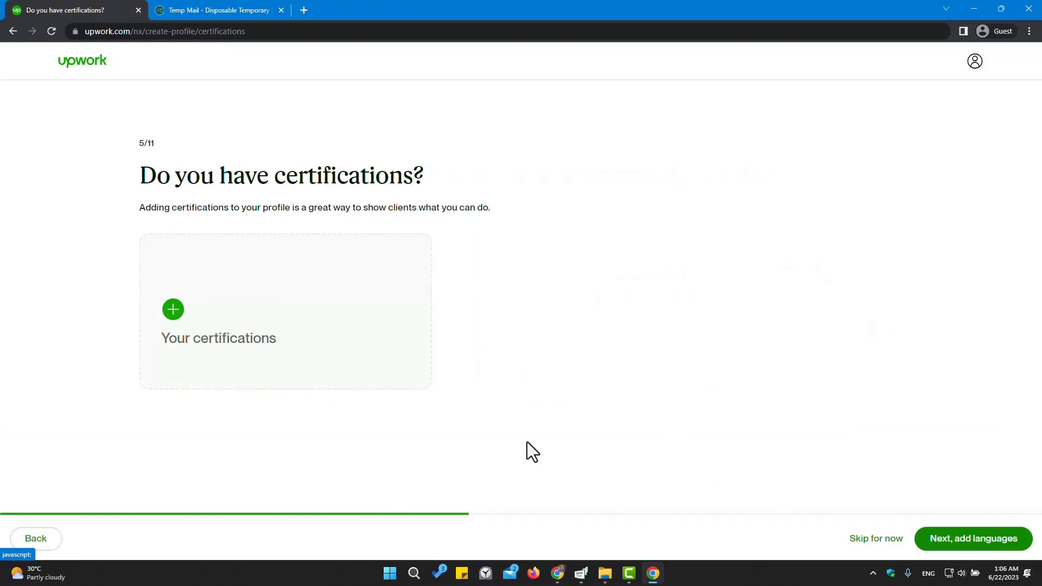
click(862, 539)
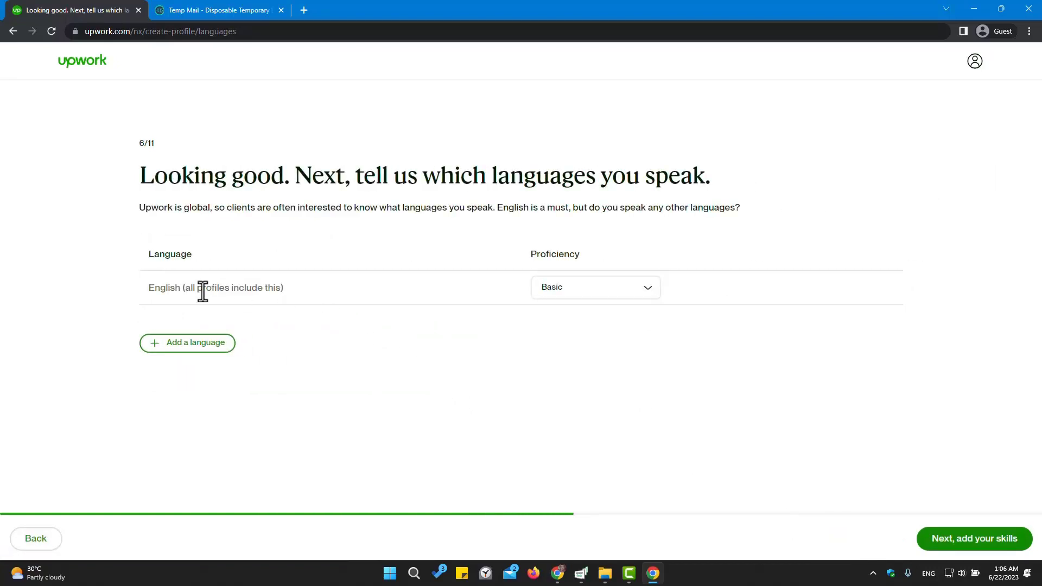
- Set English proficiency to Native or Bilingual, add Dutch as Fluent, and continue to the skills page
click(556, 296)
click(583, 424)
click(174, 344)
click(201, 328)
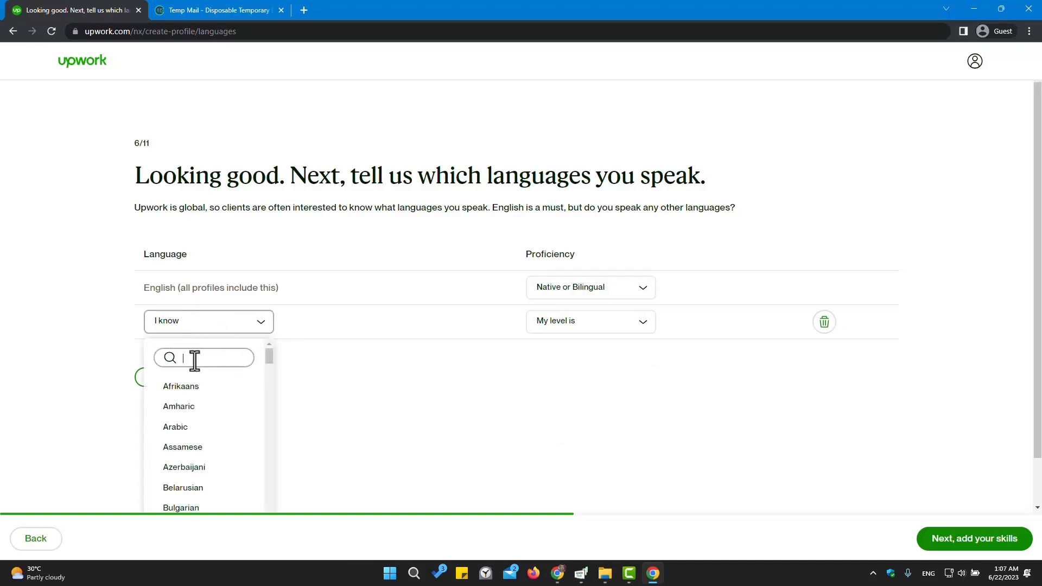
text(dut)
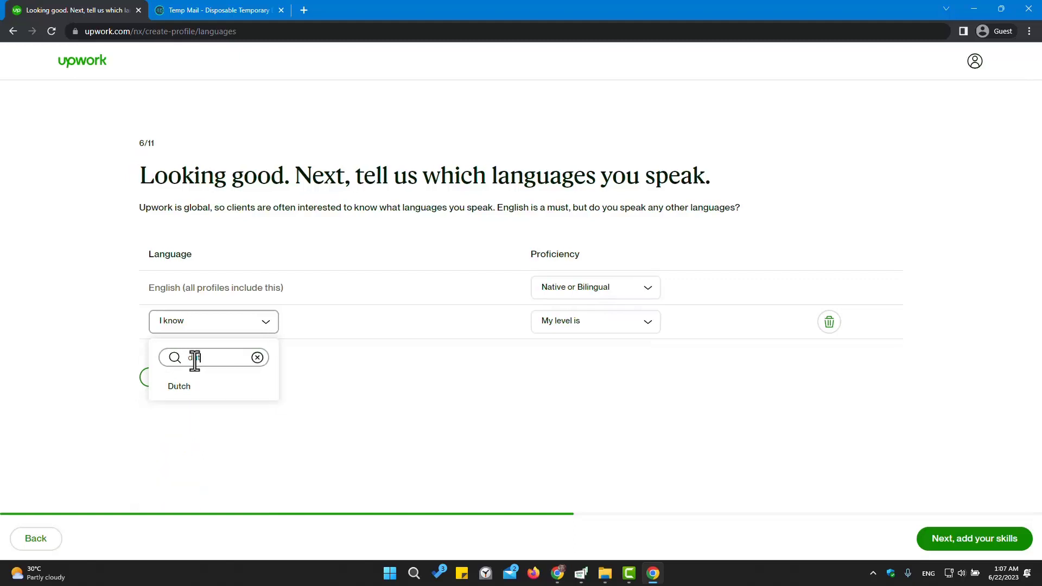
click(182, 386)
click(577, 324)
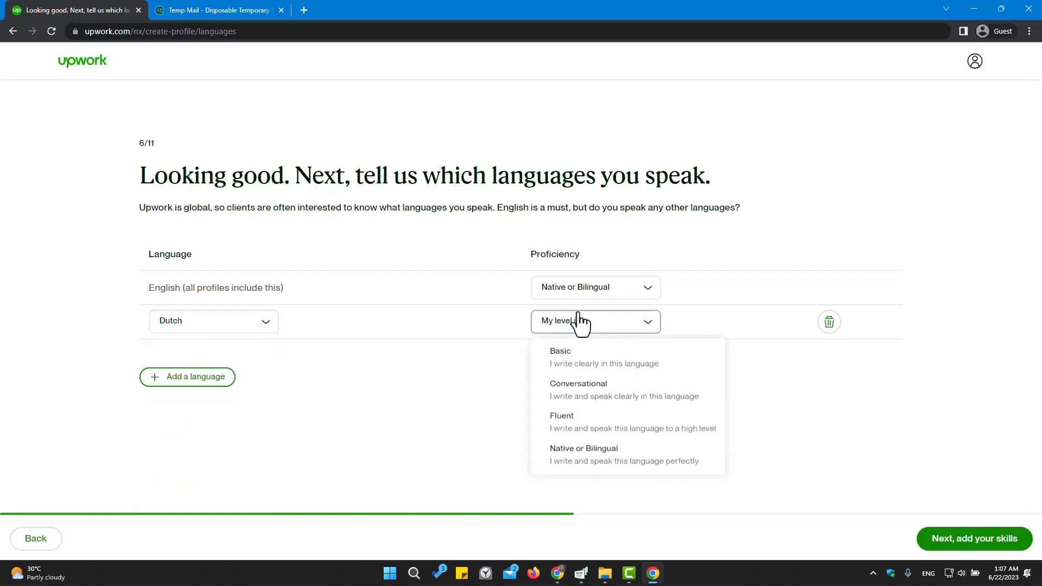
click(579, 429)
click(974, 540)
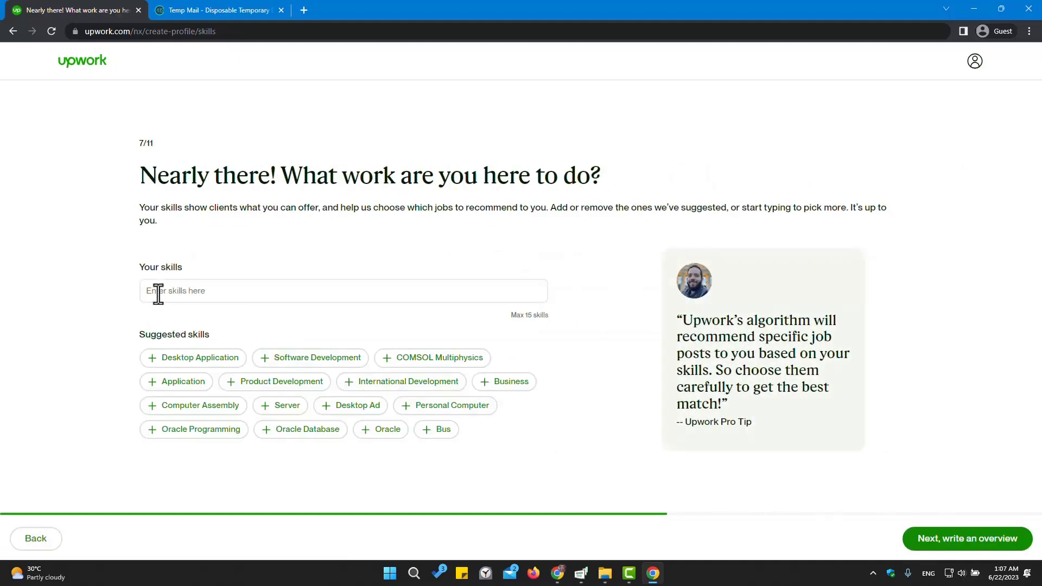
- Add the suggested skills Desktop Application, Software Development, Product Development, Server, Computer Assembly, Oracle Database, COMSOL Multiphysics, Oracle Programming and International Development, and proceed to the overview
click(160, 289)
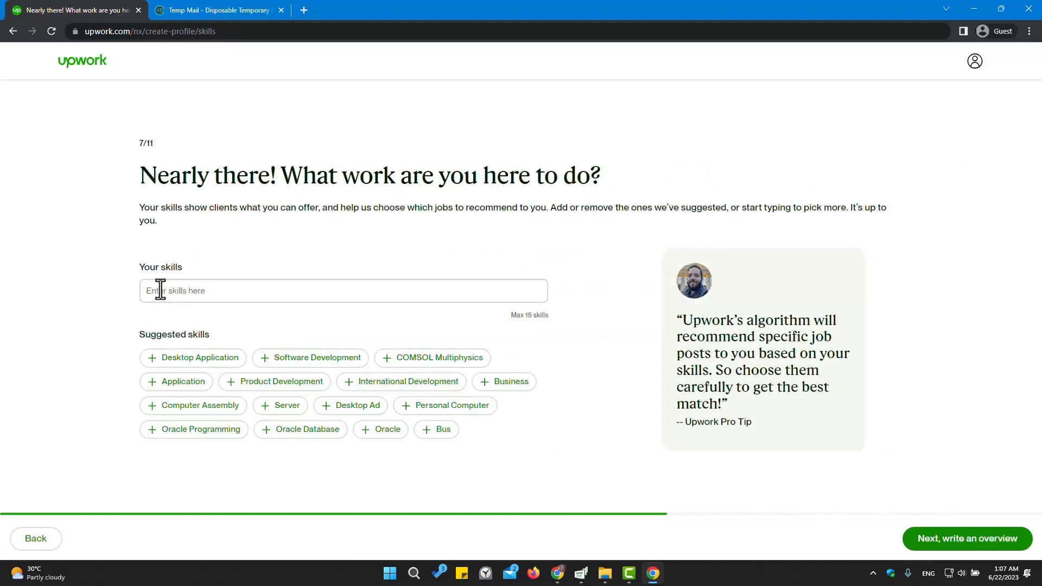
click(180, 363)
click(188, 361)
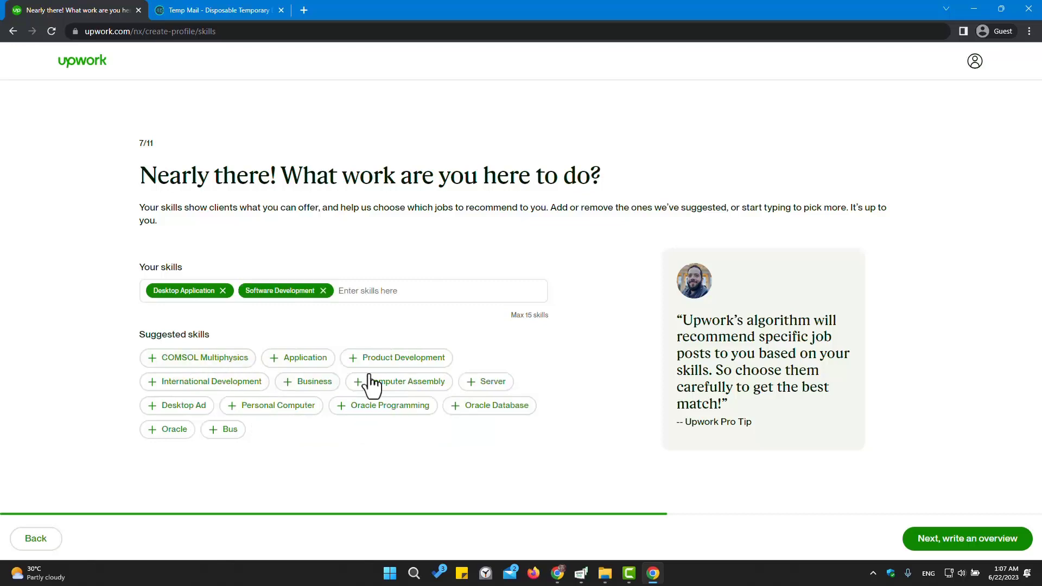
click(414, 363)
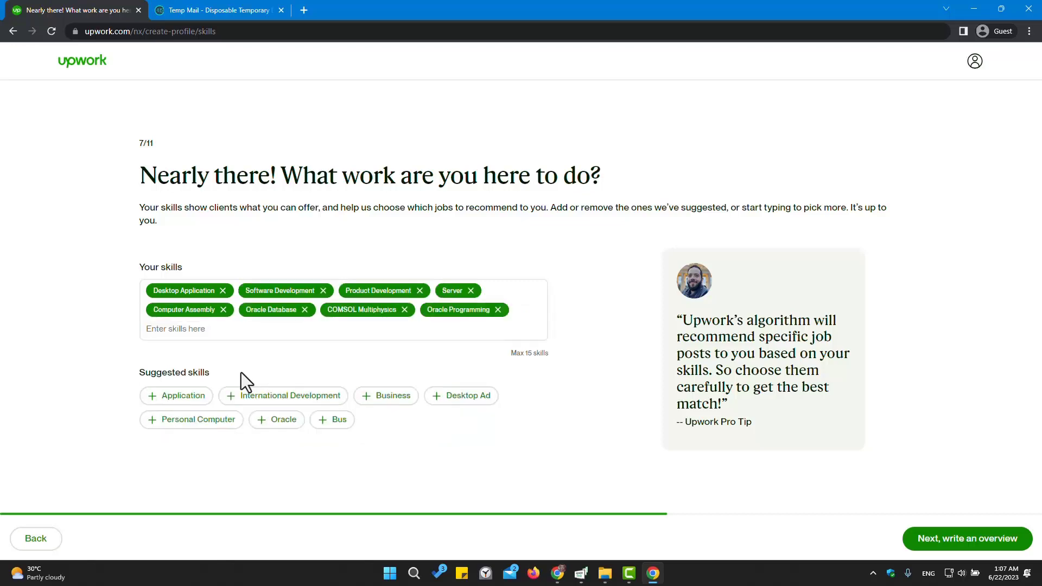
click(259, 396)
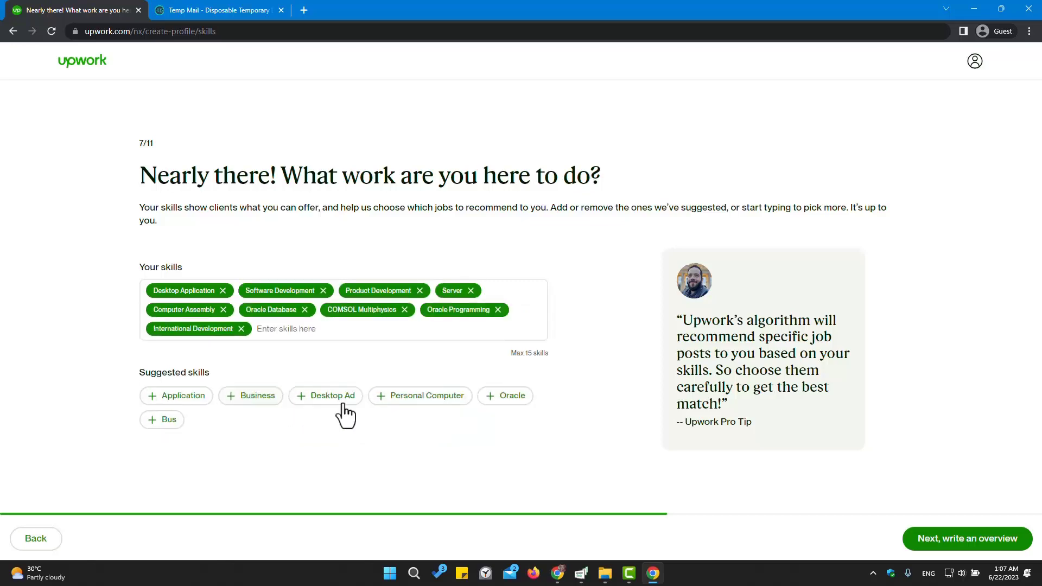
click(985, 546)
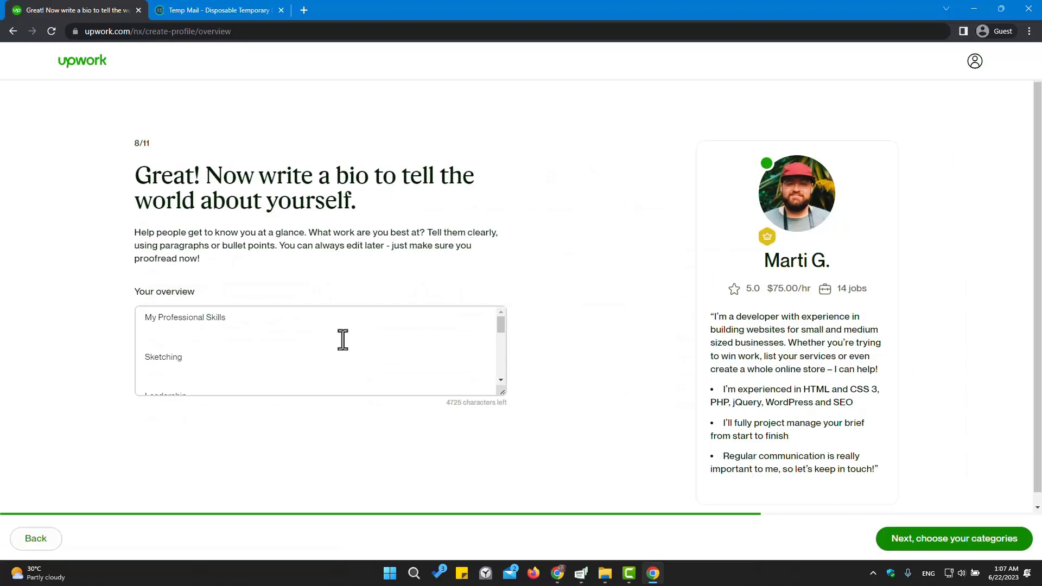
- Review the imported overview text and the sample bio, keep the overview, and proceed to the service categories
click(159, 330)
drag(209, 356, 197, 330)
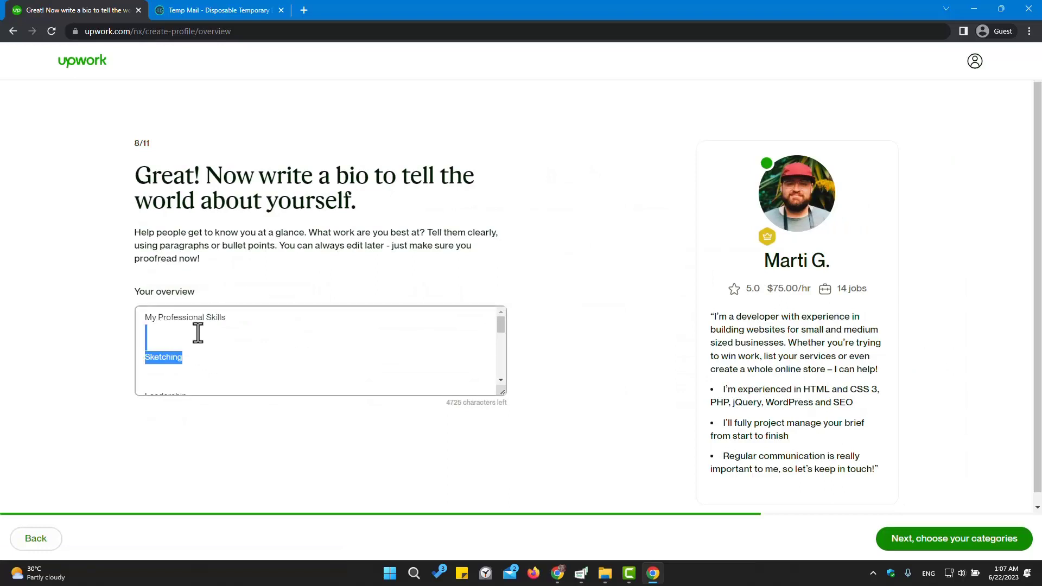
click(146, 333)
drag(149, 331, 183, 343)
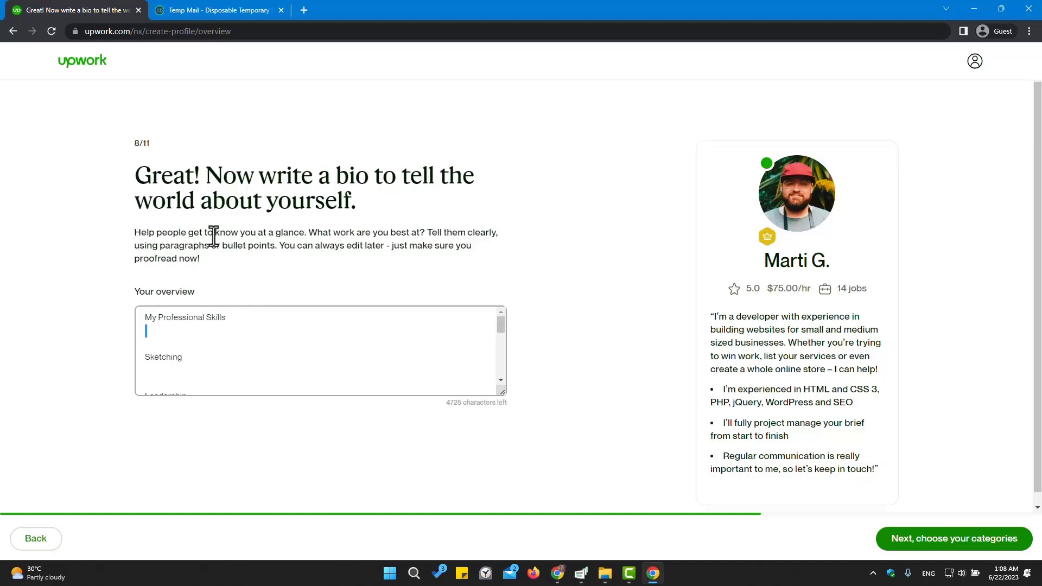
drag(728, 316, 826, 456)
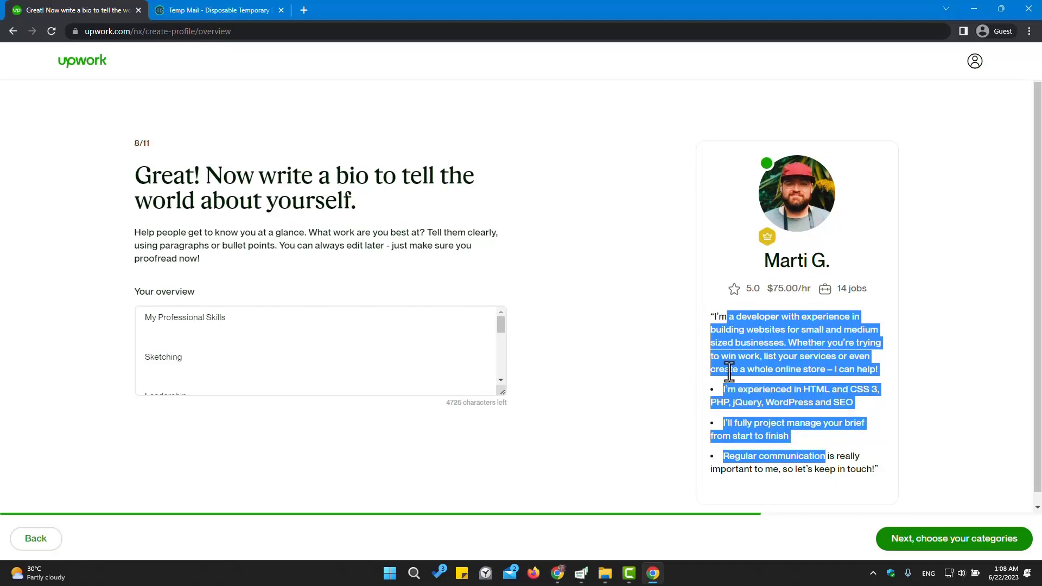
click(924, 544)
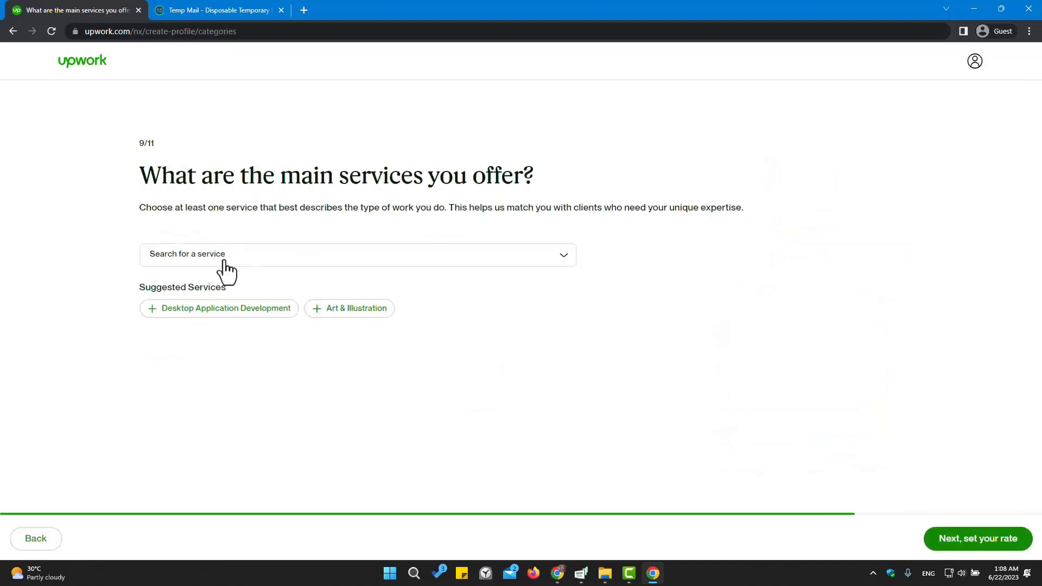
- Select the suggested service Desktop Application Development and continue to the hourly rate page
click(200, 256)
click(221, 260)
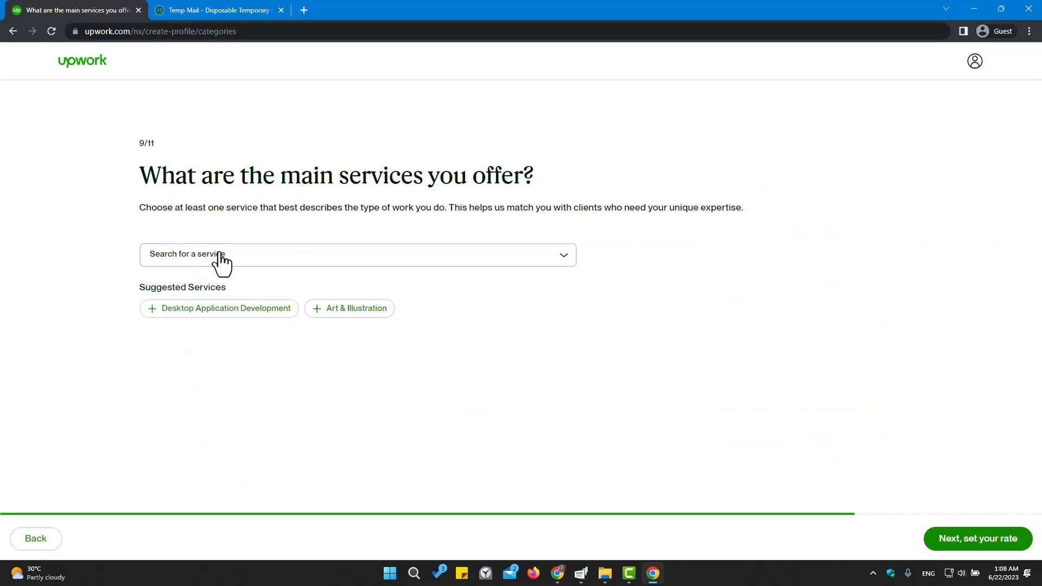
click(228, 309)
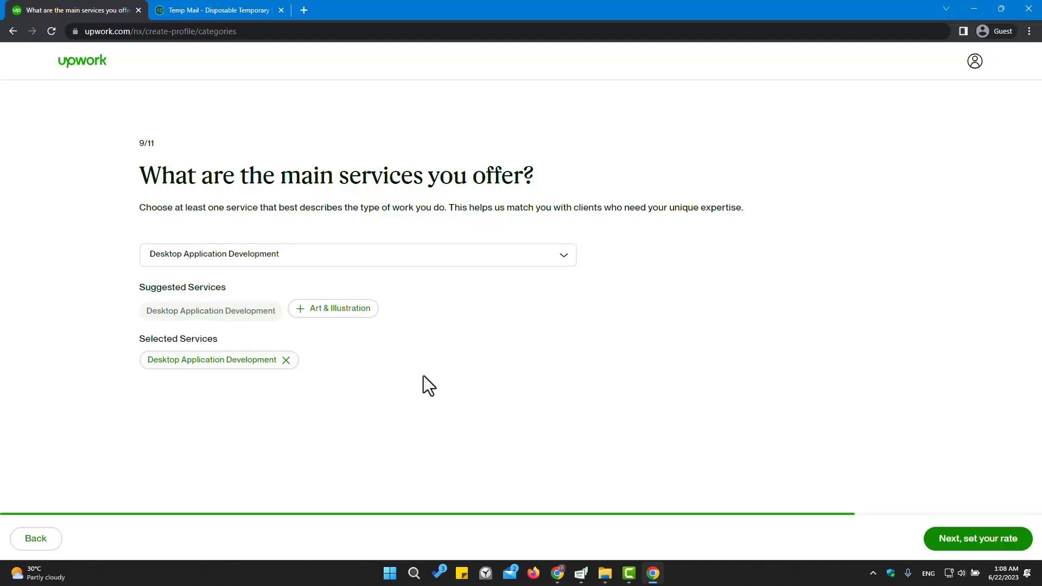
click(928, 540)
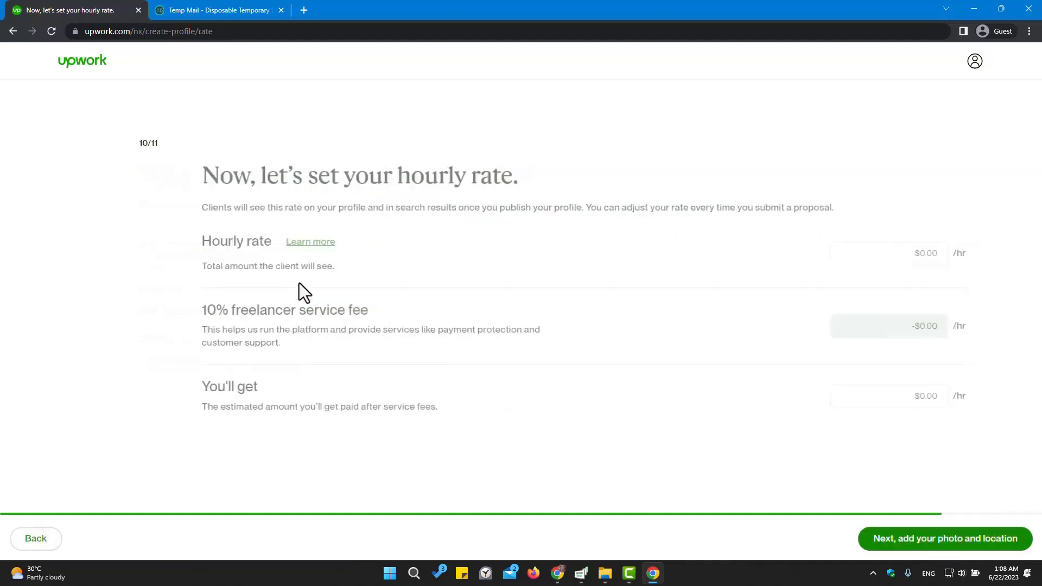
- Set the hourly rate to $150 and proceed to the photo and location details
drag(119, 243, 210, 243)
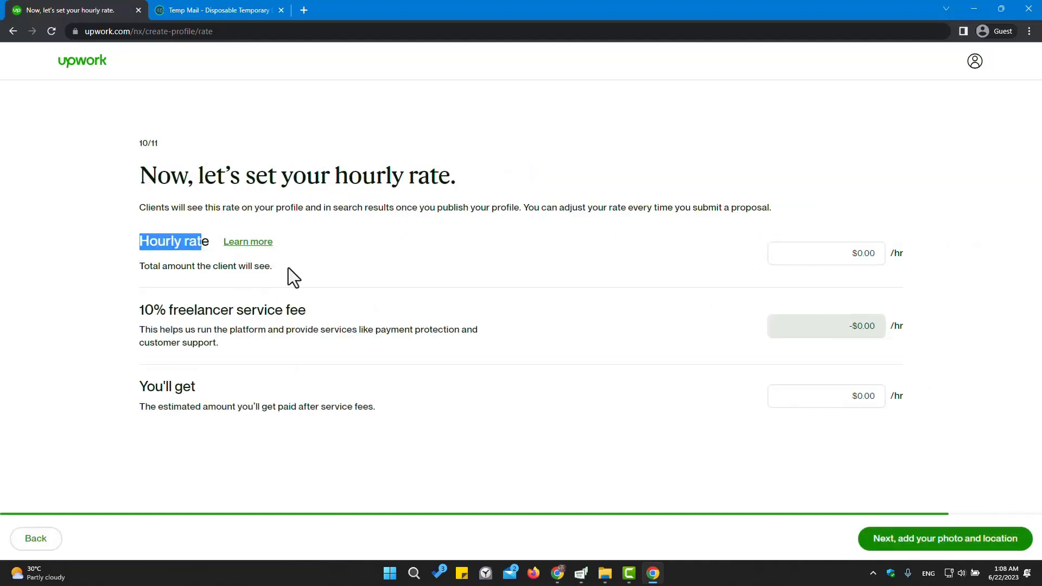
click(833, 253)
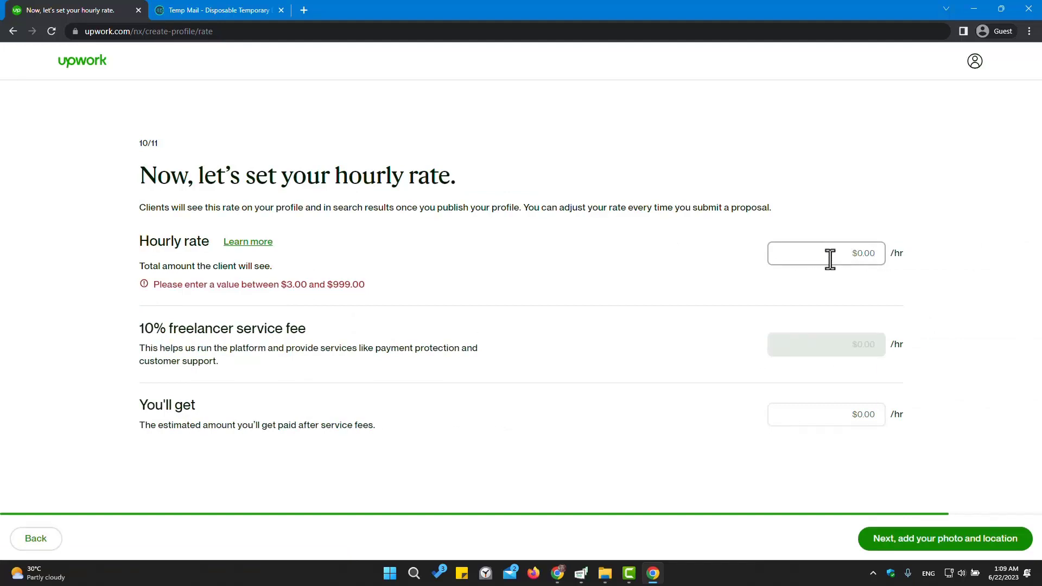
text(150)
click(917, 538)
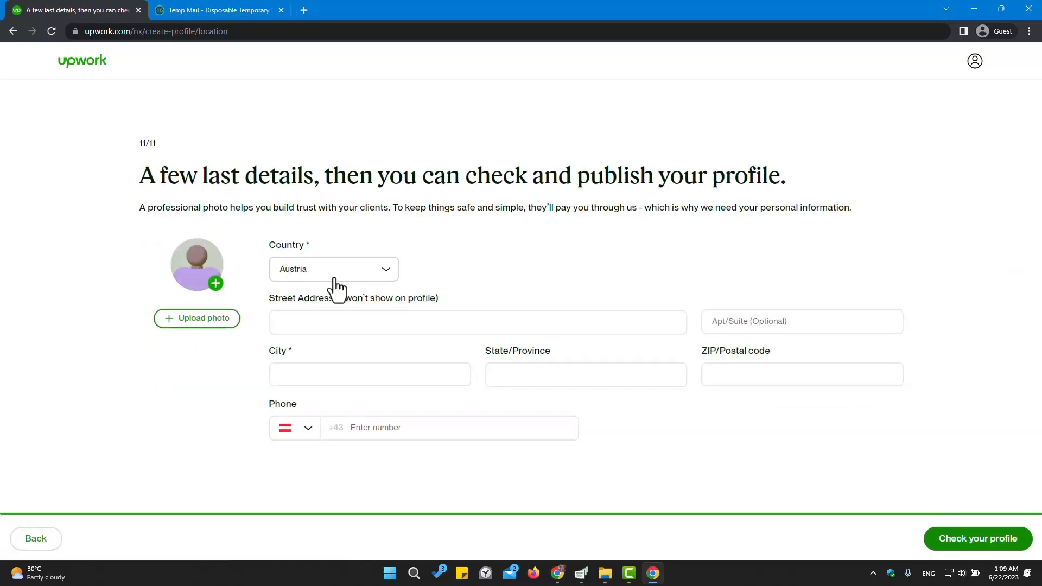
- Upload the portrait image from the Desktop as the profile photo and attach it
click(216, 320)
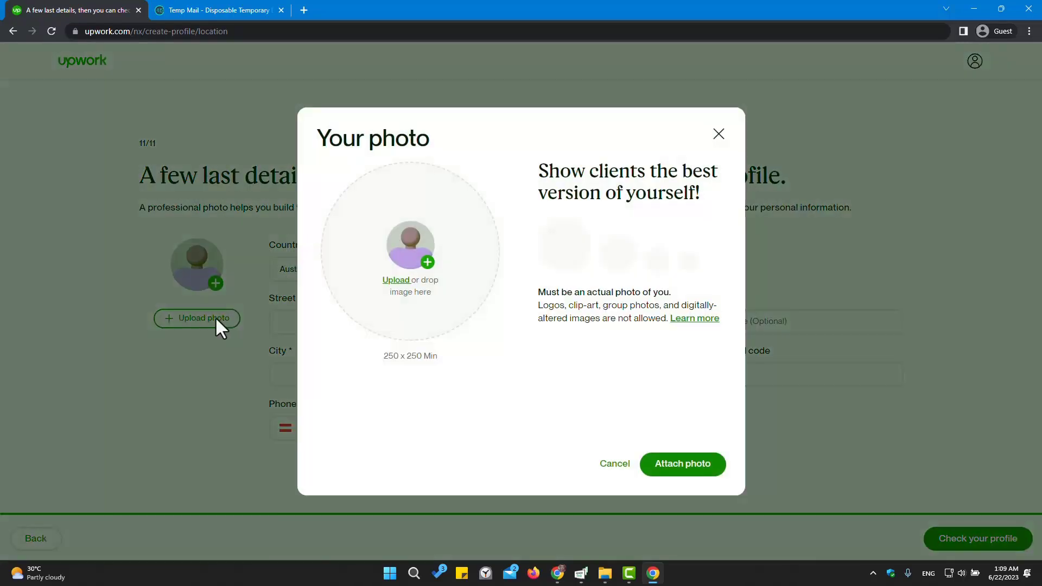
click(408, 282)
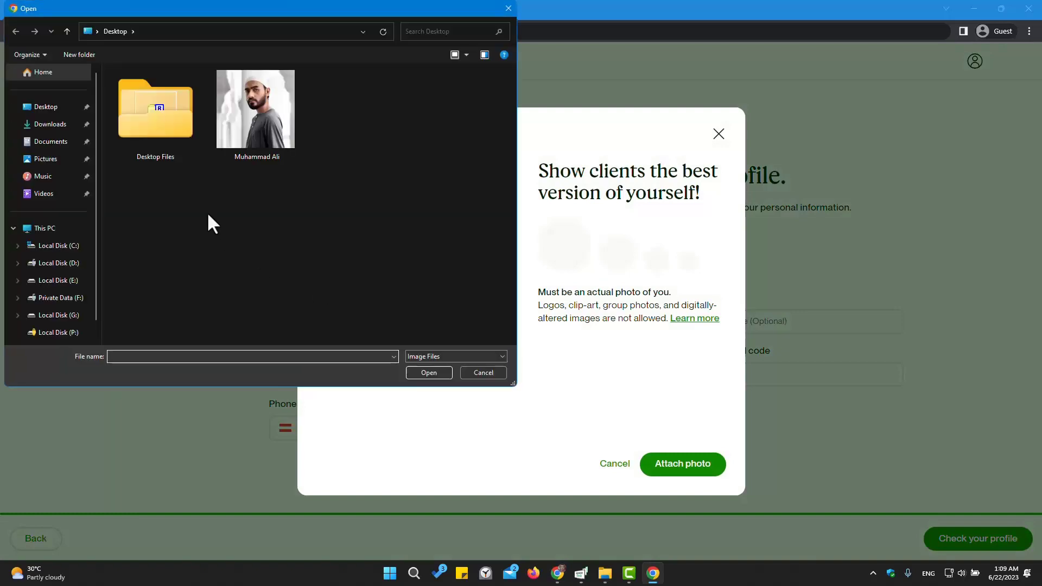
click(239, 128)
click(428, 373)
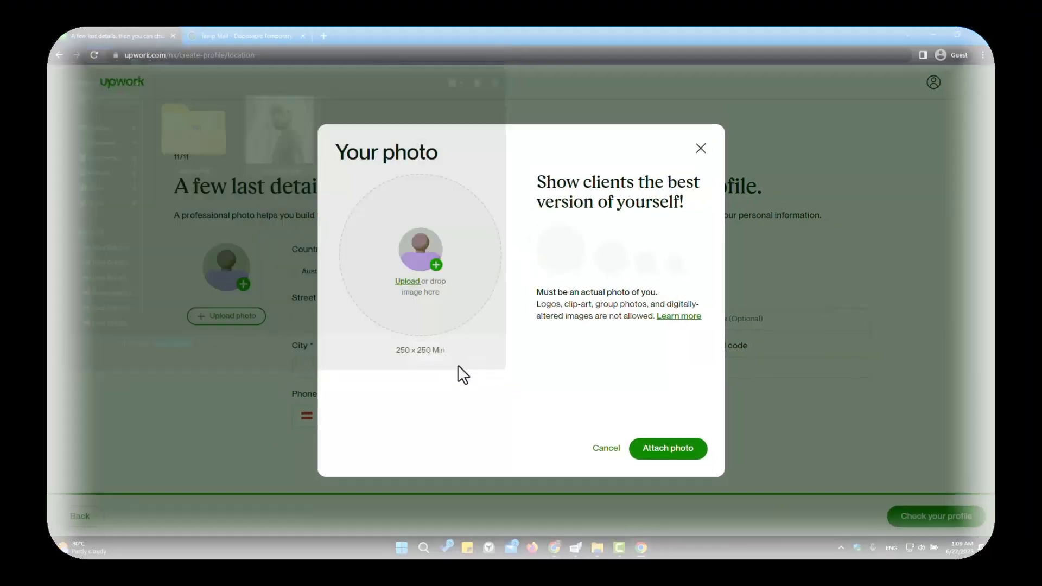
click(688, 465)
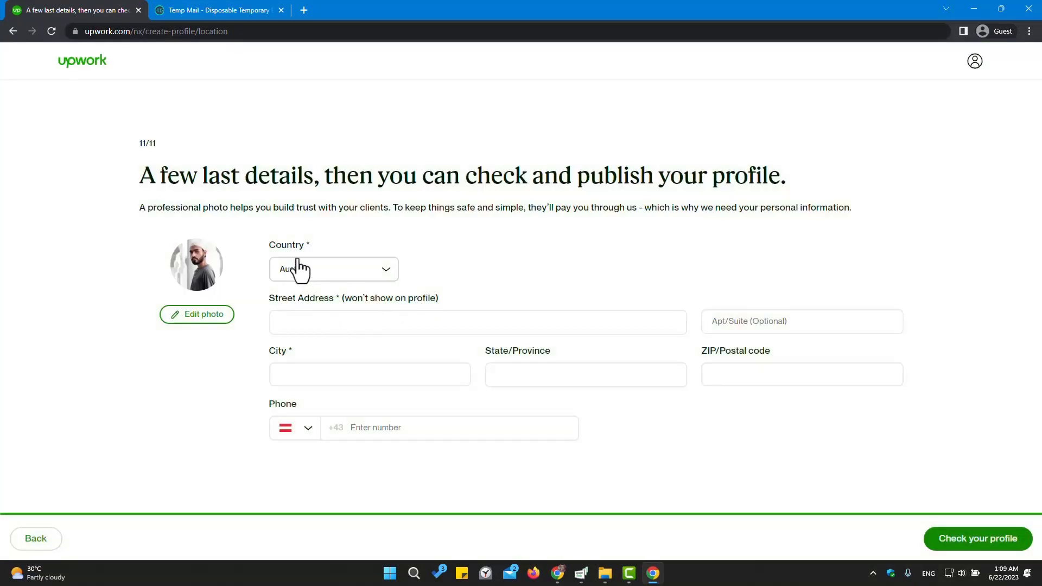
- Fill in the street address, city, state, postal code and phone number, and proceed to the profile preview
click(310, 325)
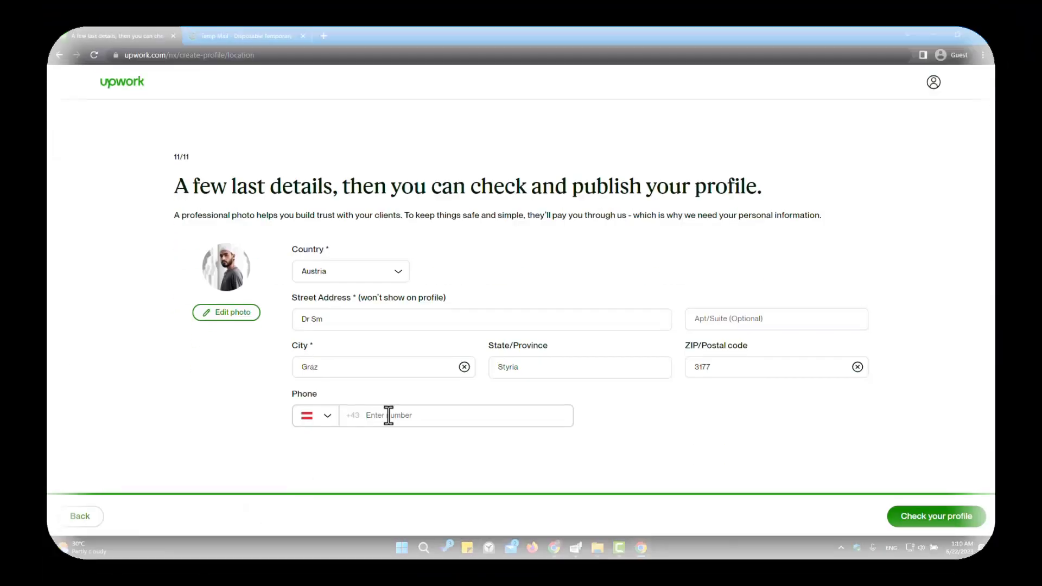
text(123456789)
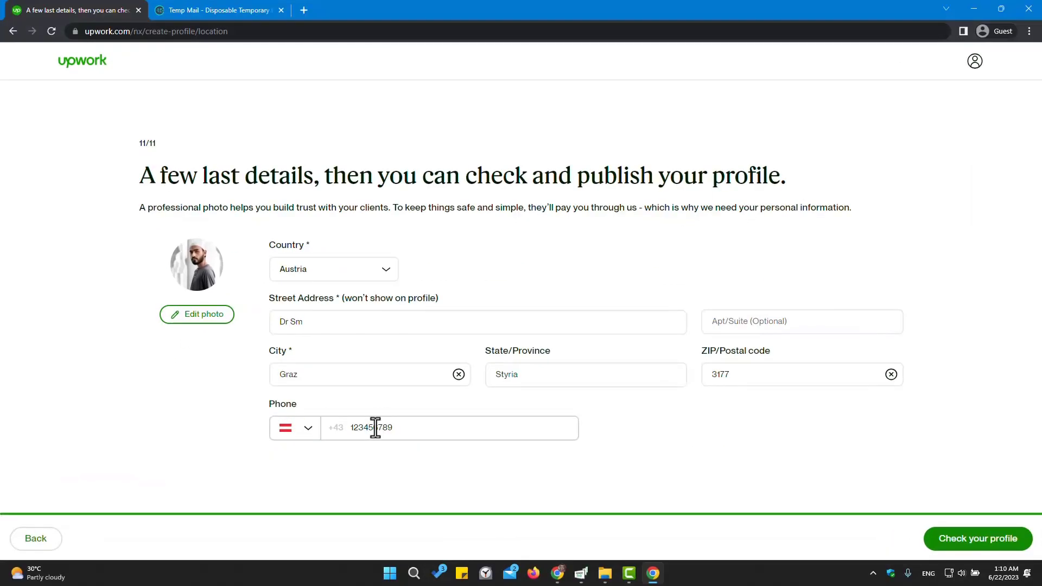
click(957, 543)
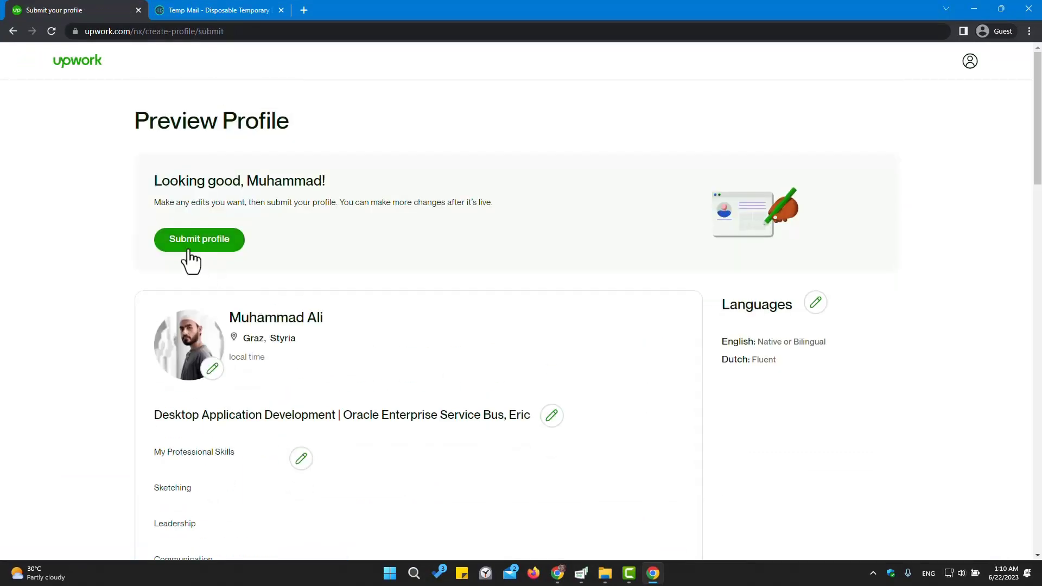
- Review the profile preview from the overview down to the certifications and submit the profile
scroll(255, 240, down, 10)
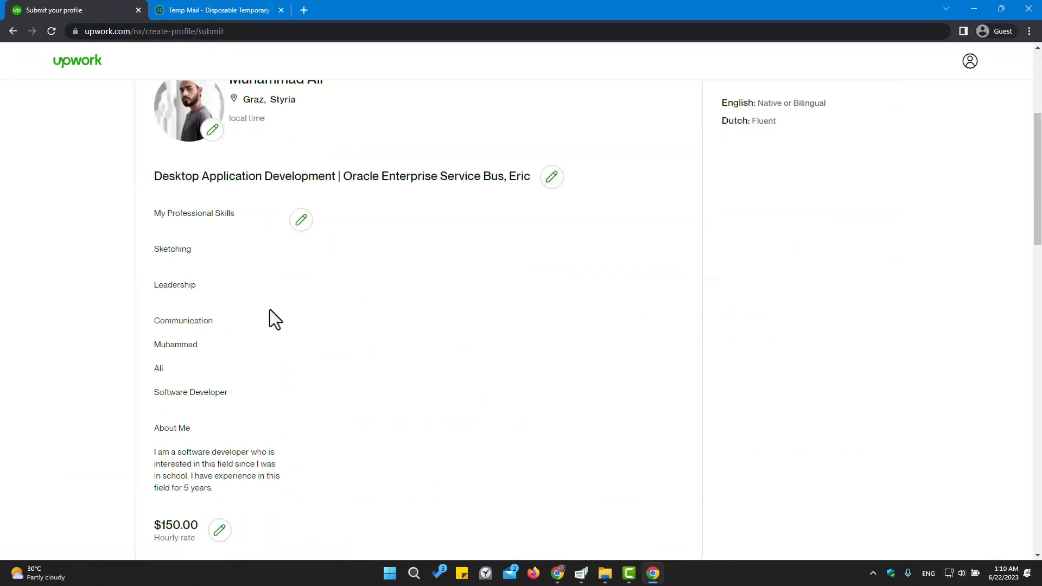
scroll(220, 312, down, 3)
scroll(228, 313, up, 3)
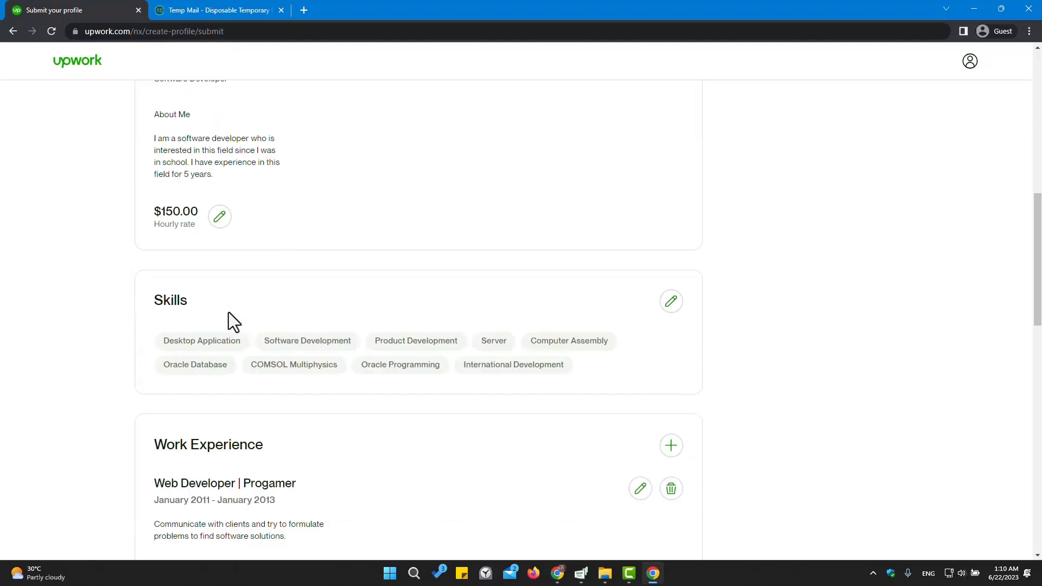
scroll(229, 313, down, 8)
scroll(229, 311, down, 8)
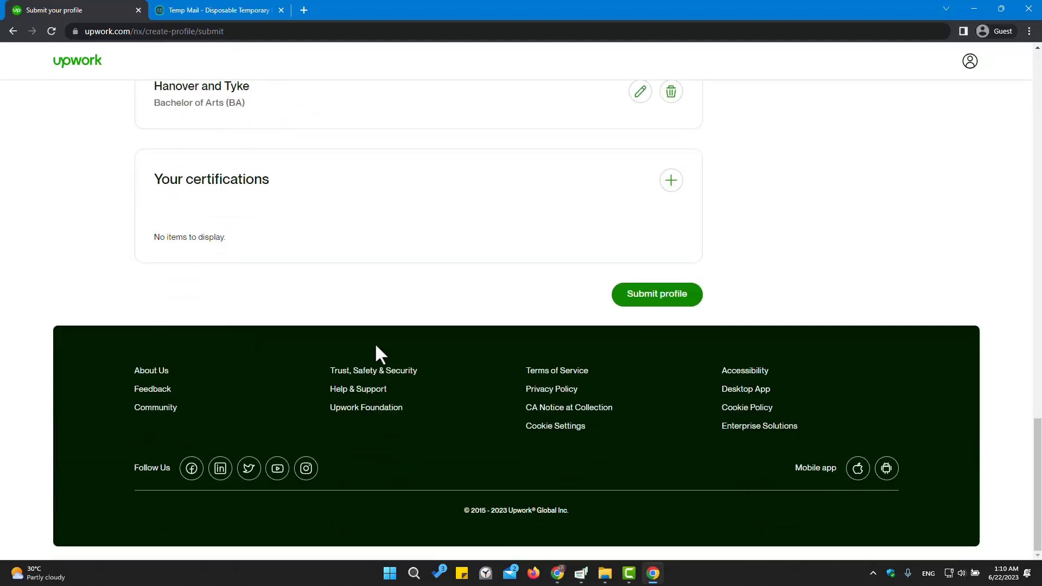
click(651, 298)
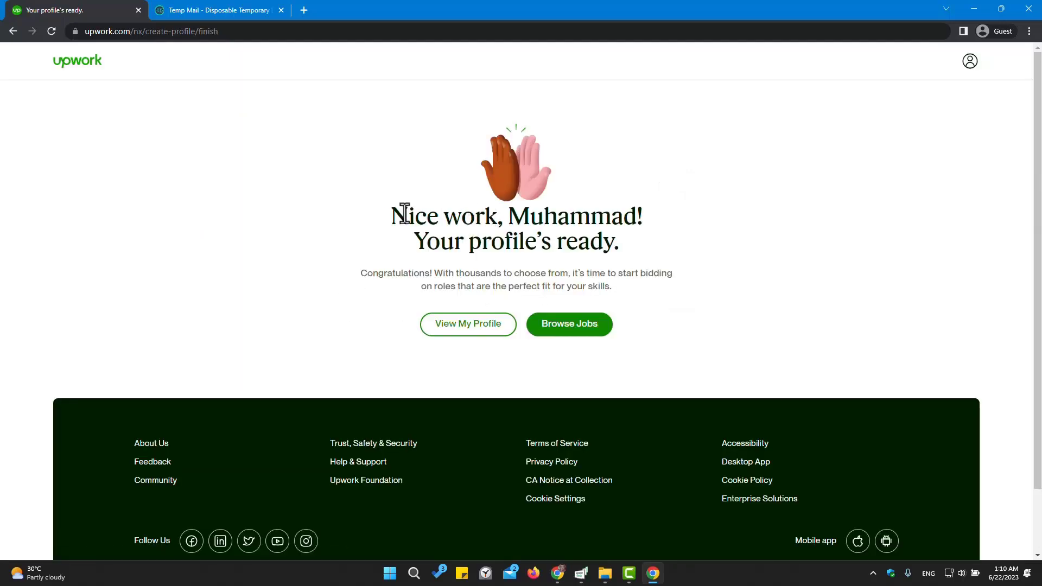
- Open the job browsing page in a new tab and the finished freelancer profile in the current tab
drag(401, 216, 532, 248)
drag(436, 241, 567, 242)
drag(420, 273, 464, 273)
click(428, 259)
click(468, 325)
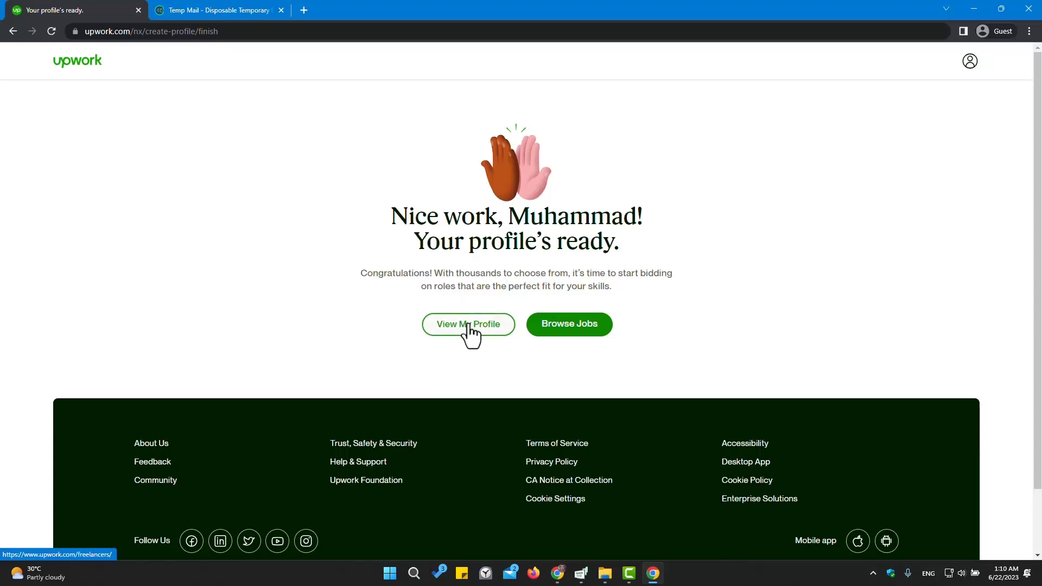
drag(468, 325, 498, 366)
middle_click(579, 334)
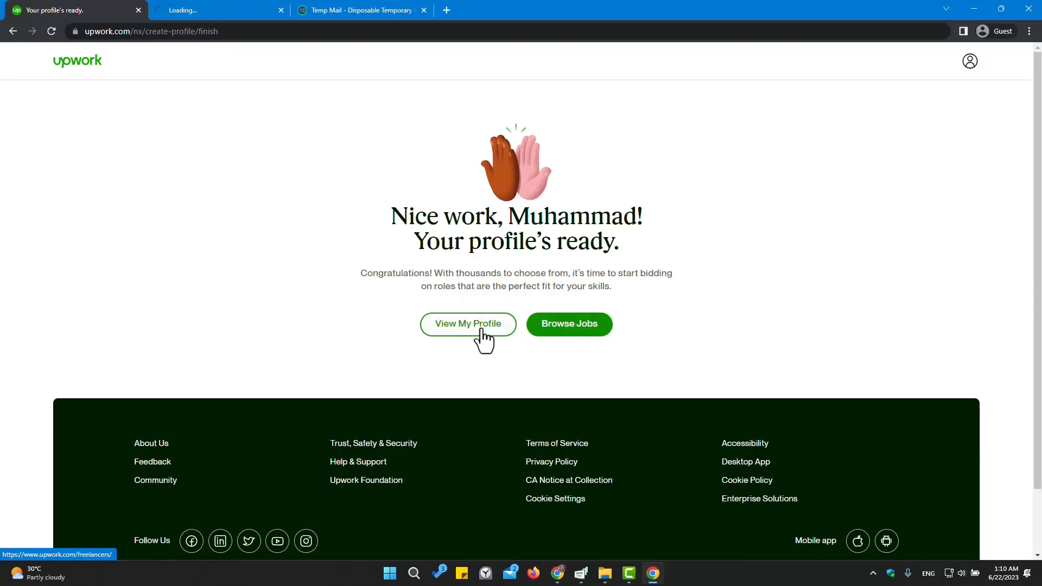
click(480, 329)
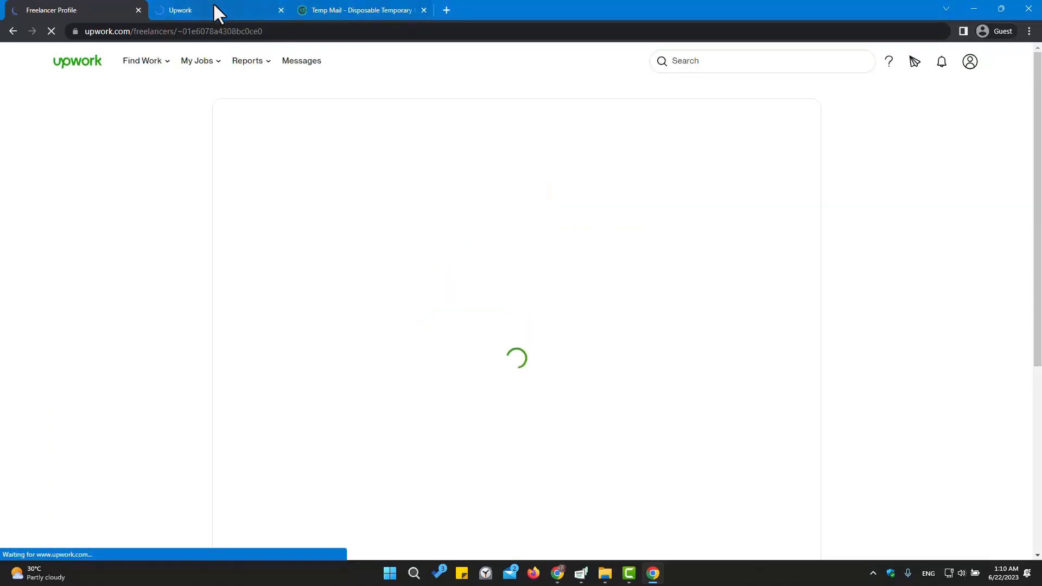
- Check the number of available Connects on the job browsing page
click(213, 8)
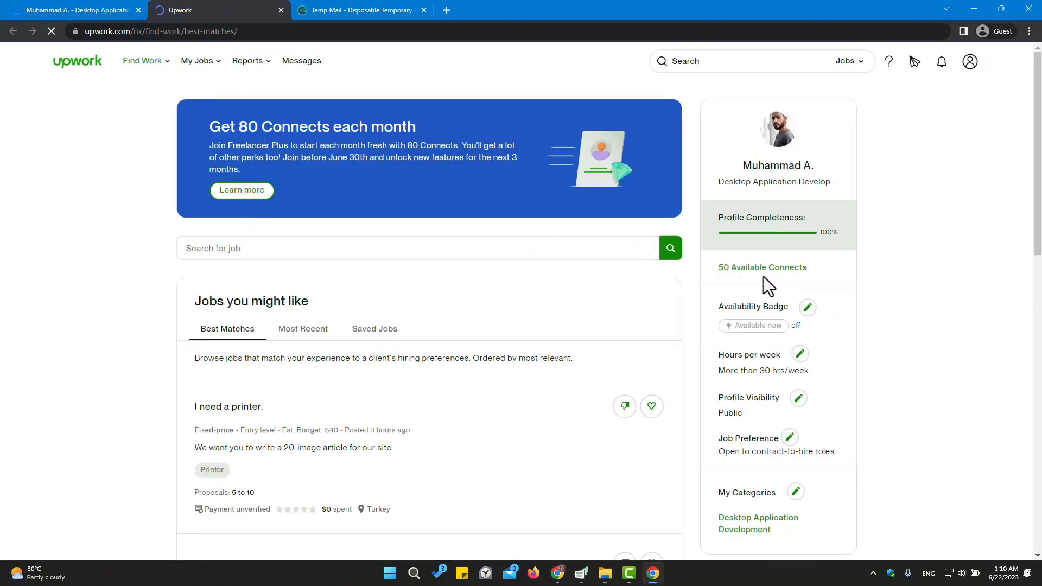
drag(714, 269, 728, 279)
double_click(724, 273)
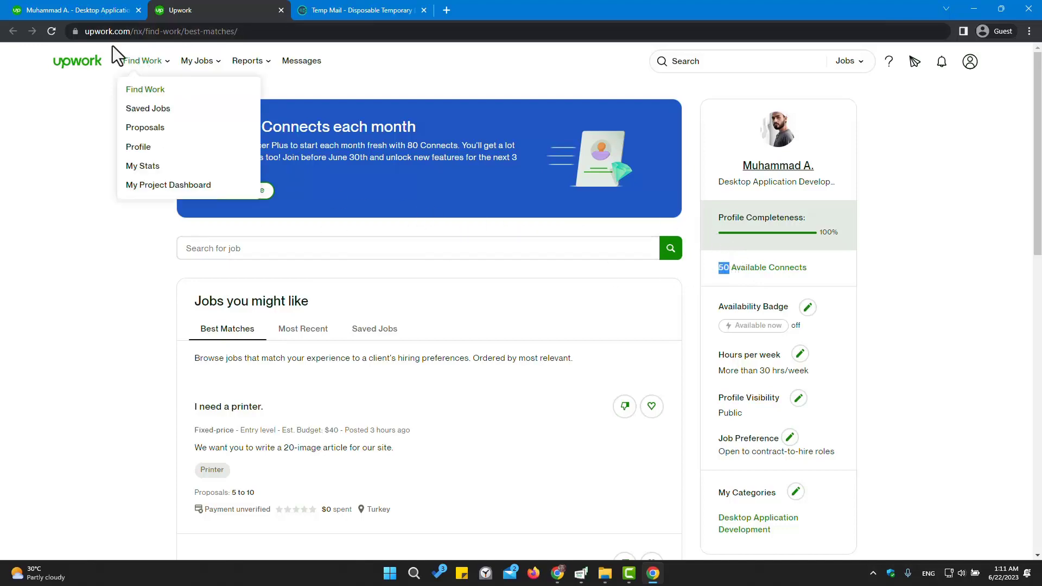
- Examine the published freelancer profile, including its overview, languages, education, portfolio and skills
click(71, 10)
scroll(377, 326, down, 8)
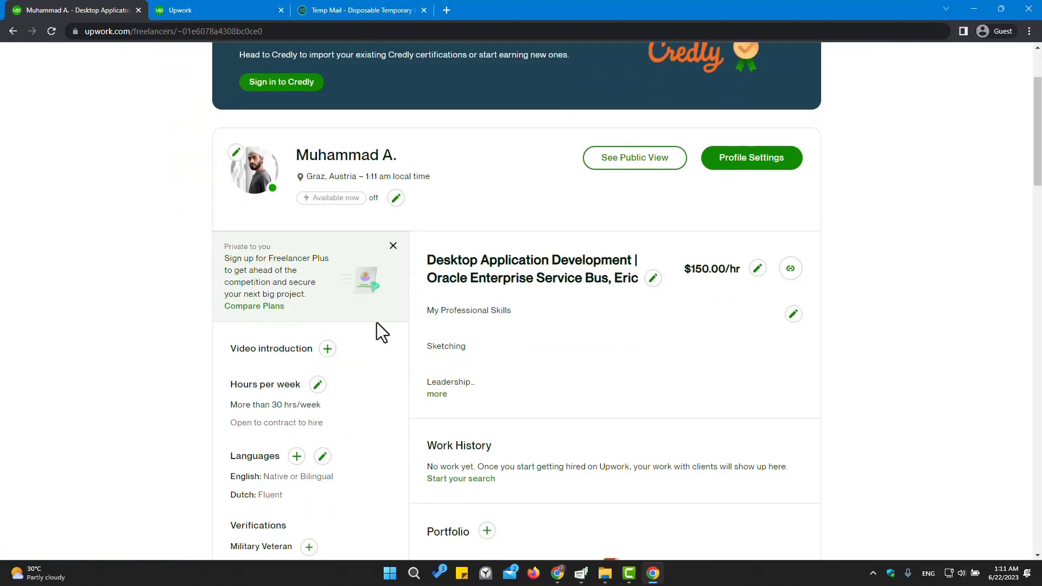
scroll(376, 324, down, 4)
scroll(377, 324, up, 14)
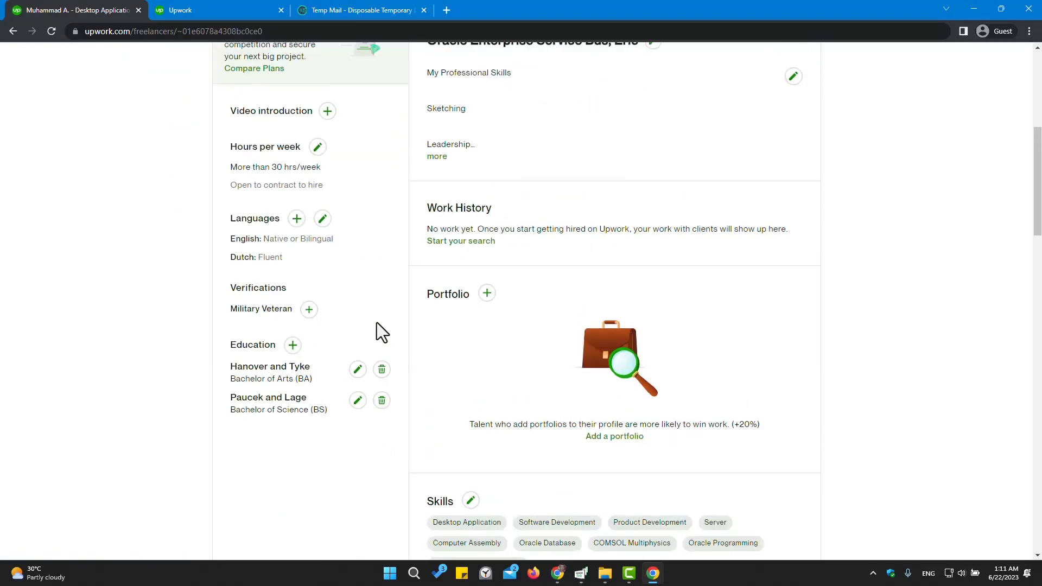
scroll(377, 325, down, 5)
scroll(361, 339, up, 6)
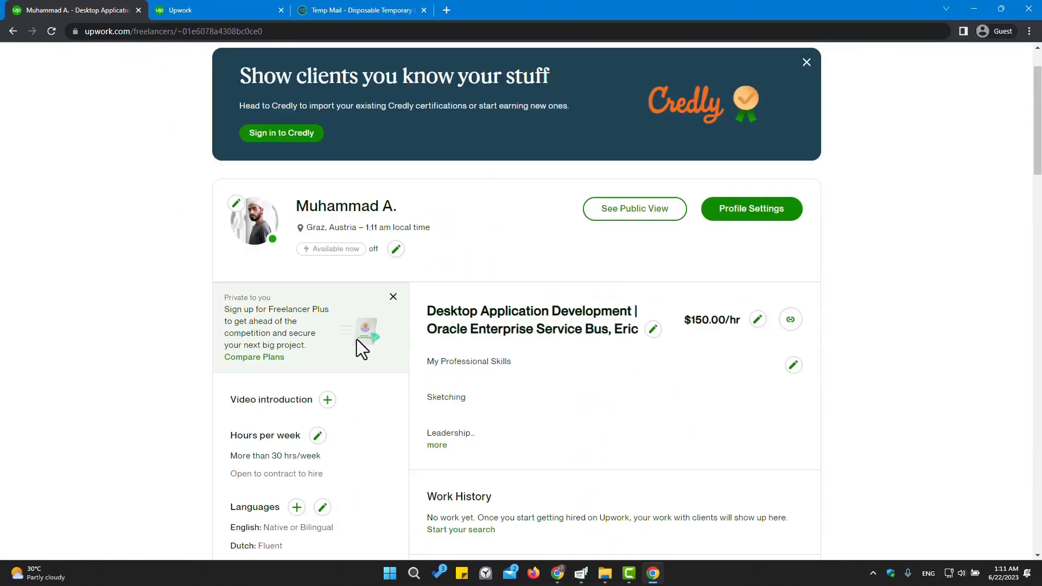
- Return to the job browsing page and look through the Best Matches job listings
click(211, 3)
scroll(359, 320, down, 1)
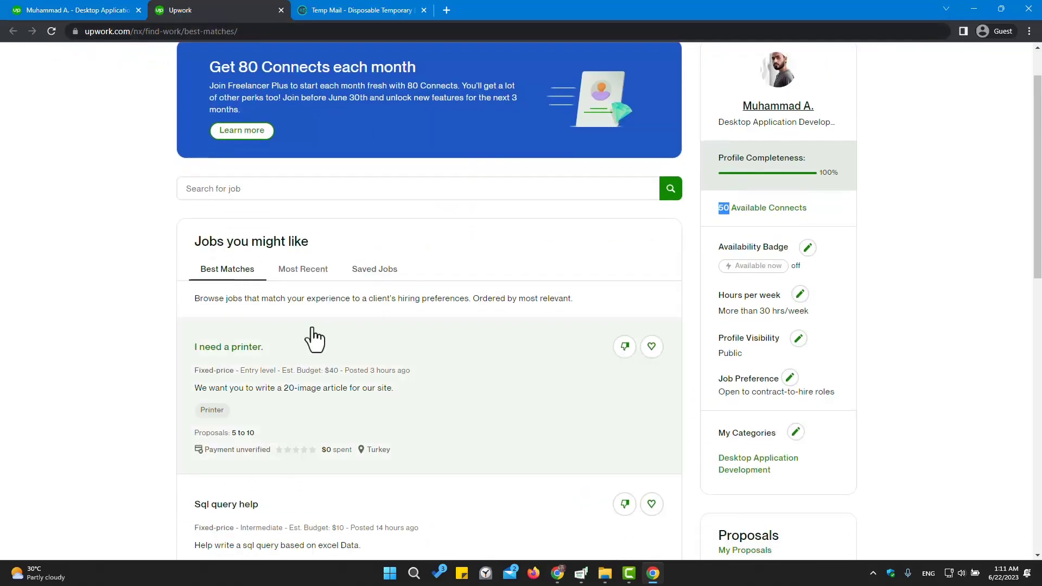
scroll(297, 295, down, 3)
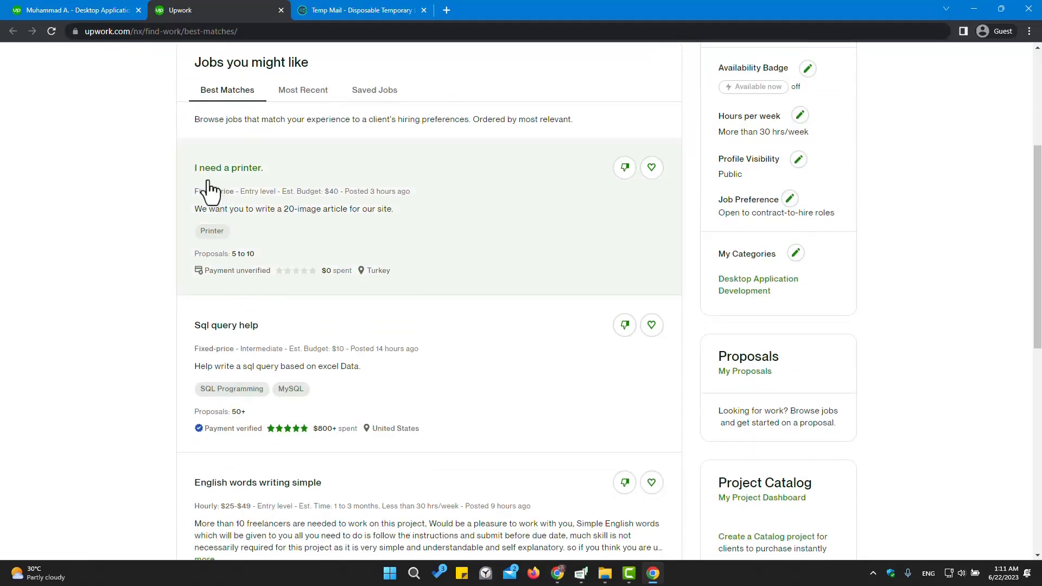
scroll(244, 312, down, 3)
scroll(225, 337, up, 7)
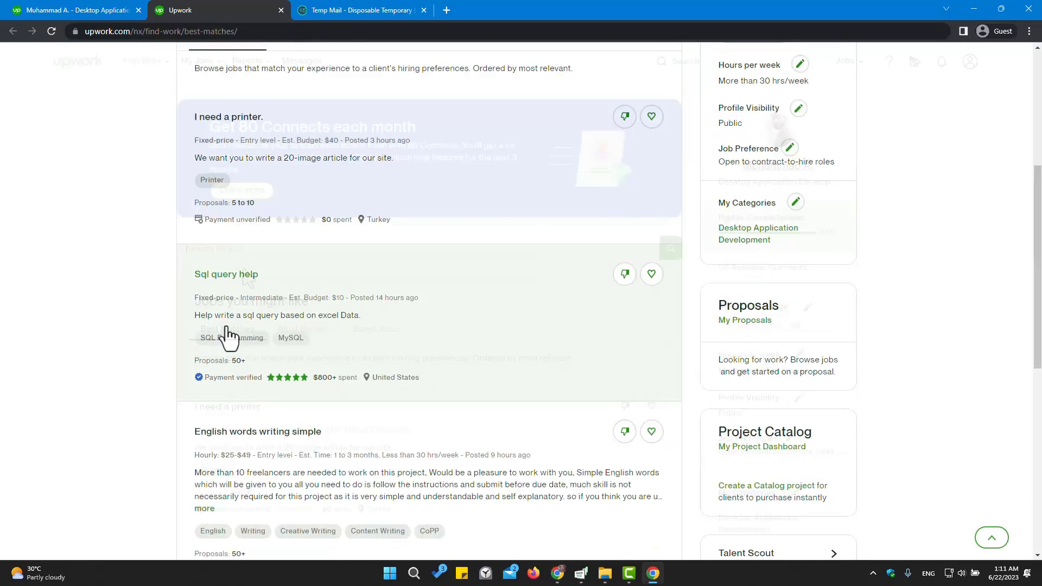
- Show the most recent jobs and search the job listings for "SQL developer"
click(303, 329)
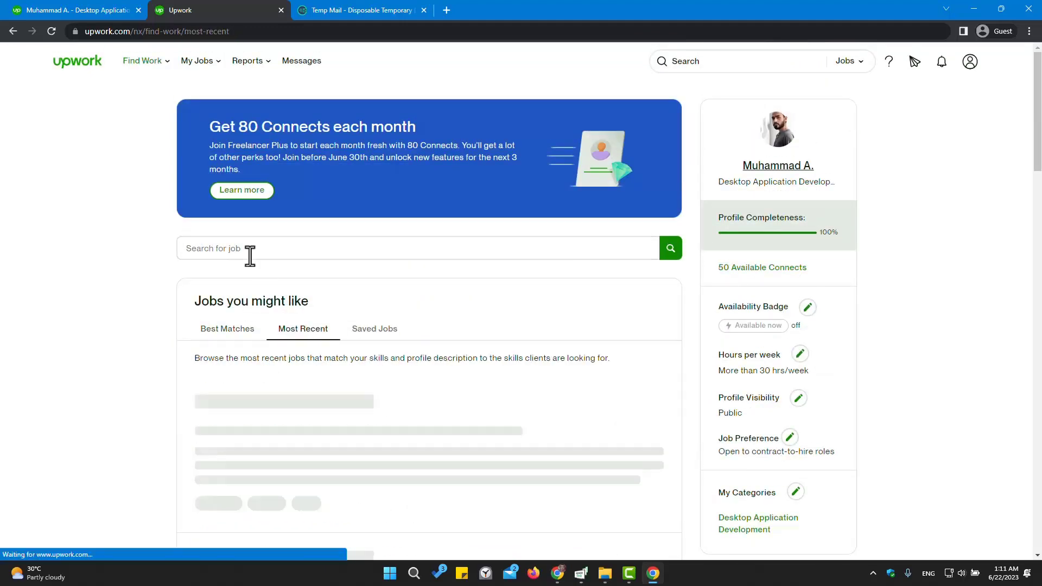
click(244, 249)
text(SQL )
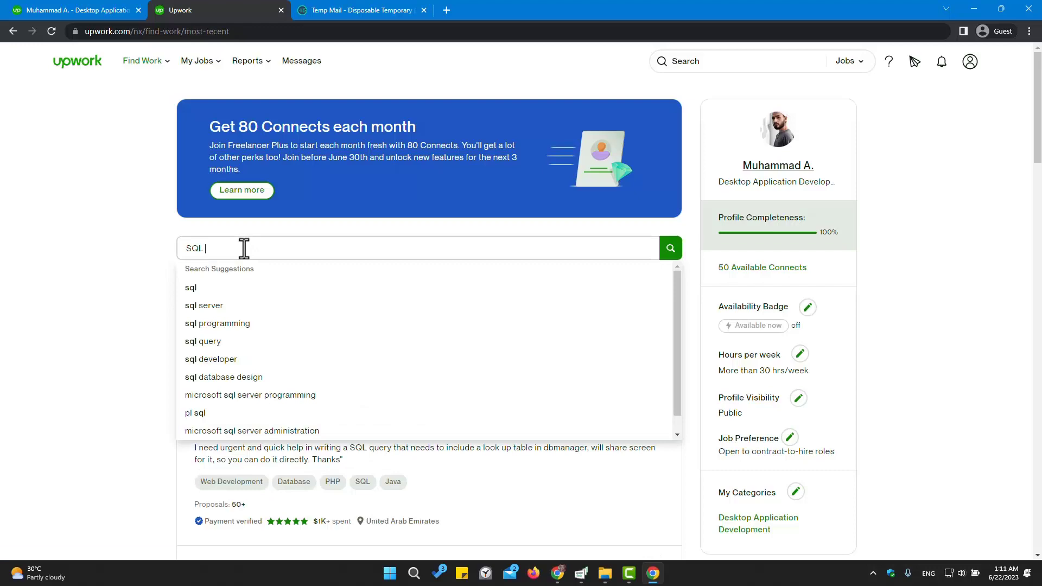
text(developer)
key(Return)
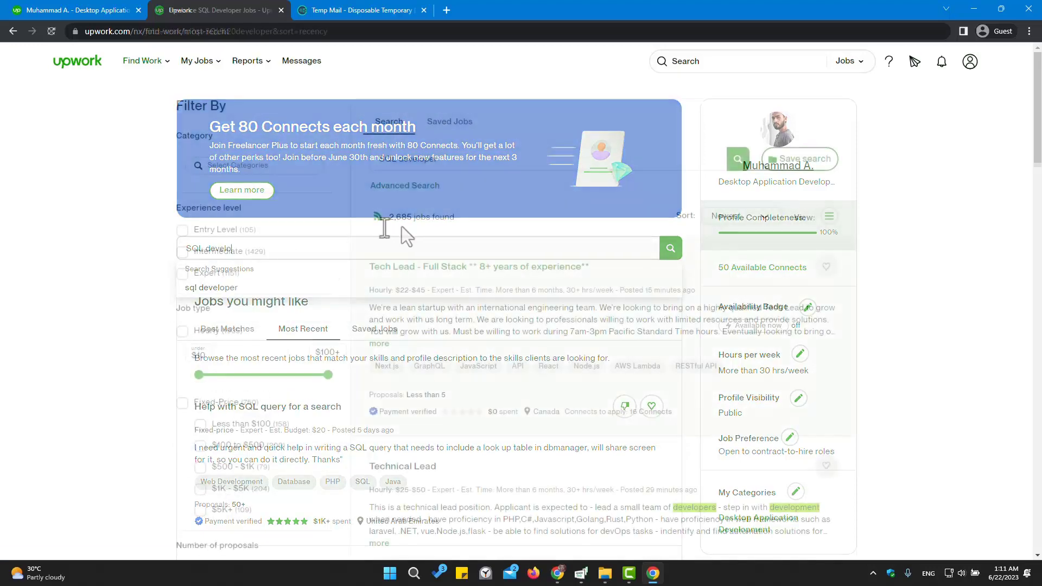